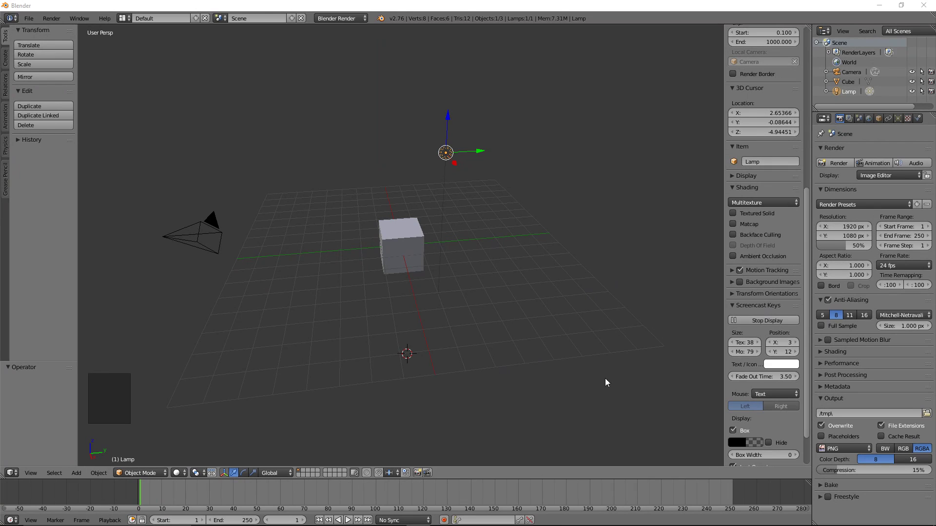
- Hide the 3D viewport's properties sidebar and delete the selected lamp from the scene
click(641, 257)
key(n)
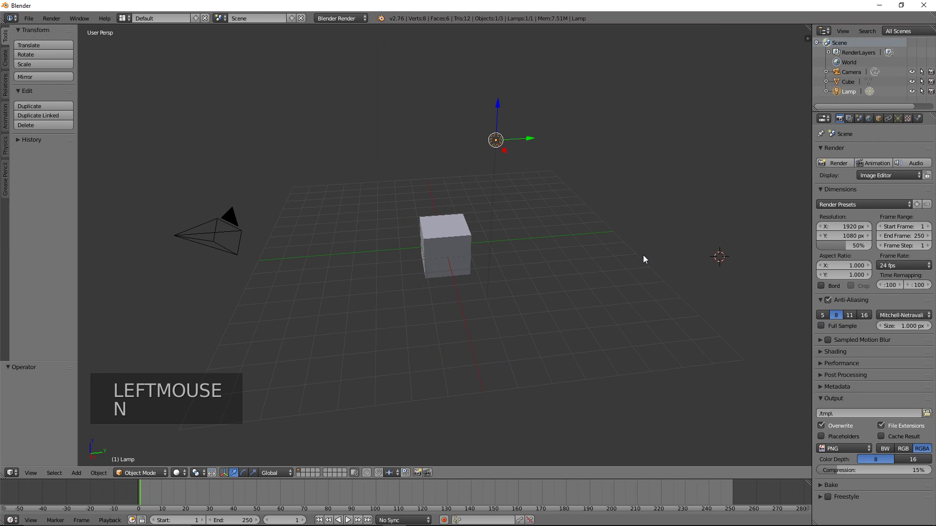
key(x)
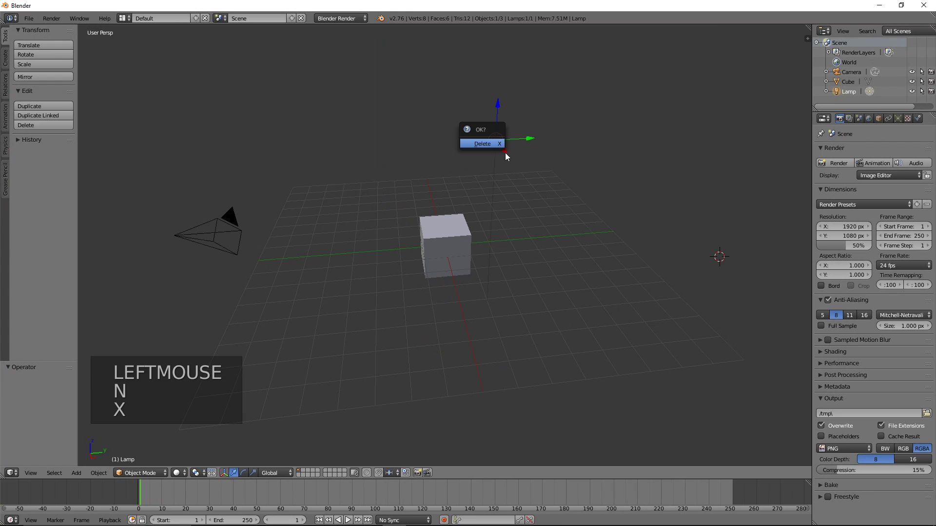
click(505, 152)
- Switch the render engine to Cycles Render
click(341, 18)
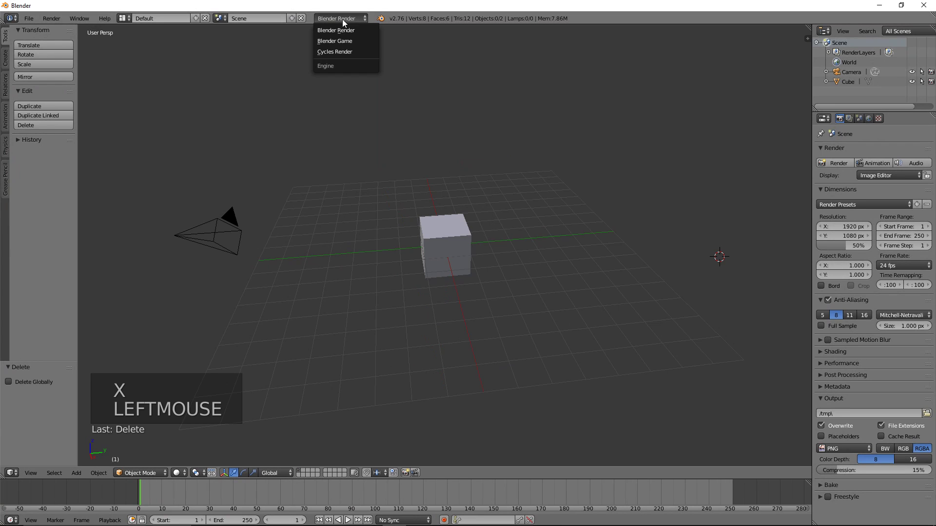
click(335, 54)
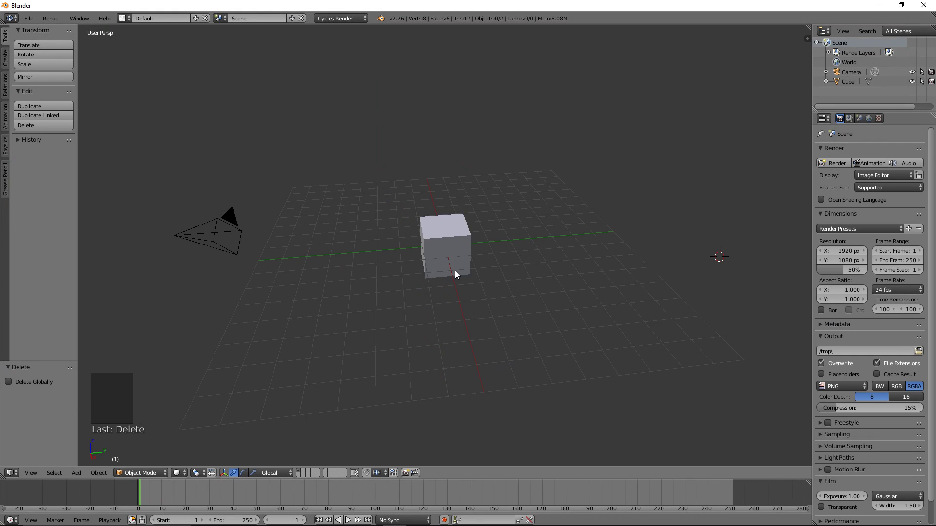
- Examine the default cube's mesh in Edit Mode, and delete the whole cube in Object Mode
shift+right_click(446, 247)
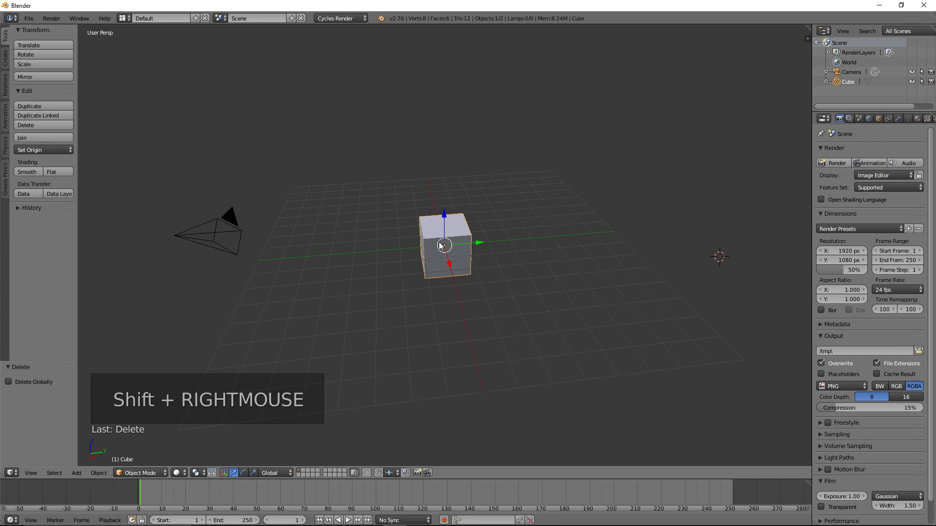
key(x)
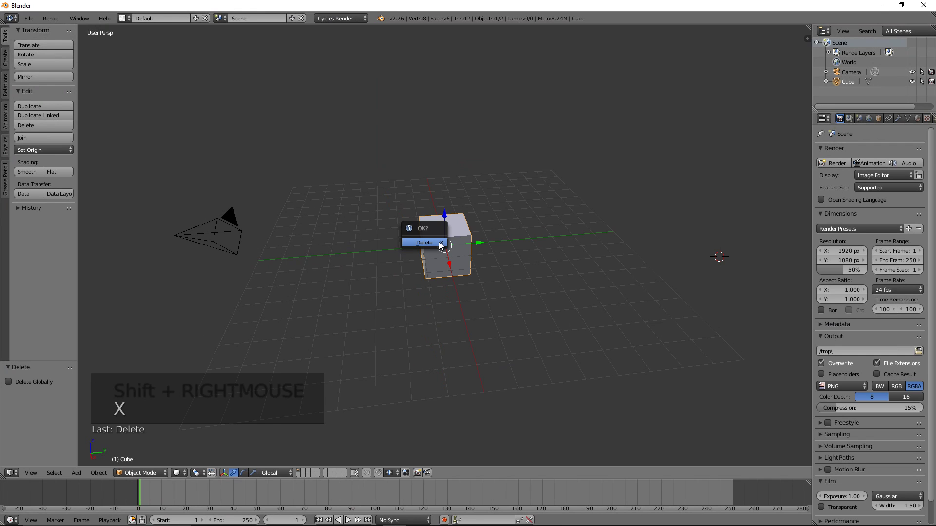
key(Escape)
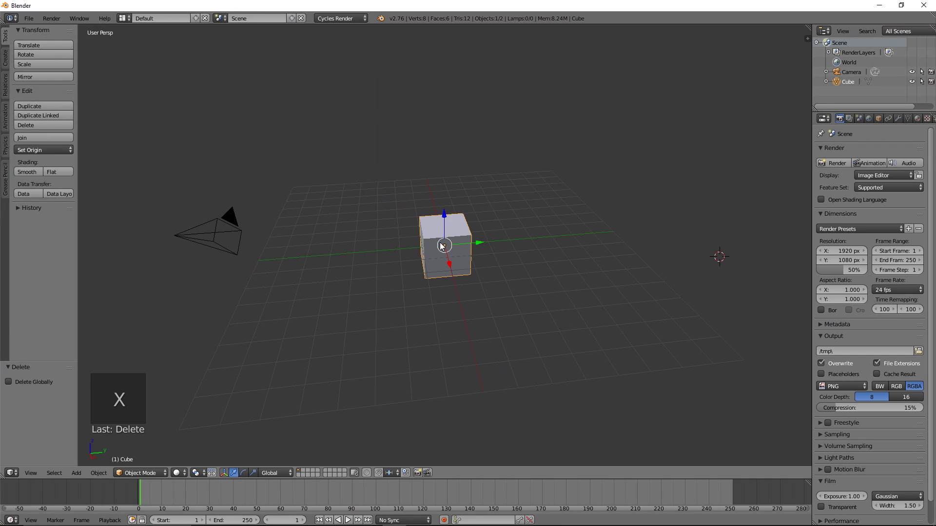
key(Tab)
middle_drag(507, 222, 491, 276)
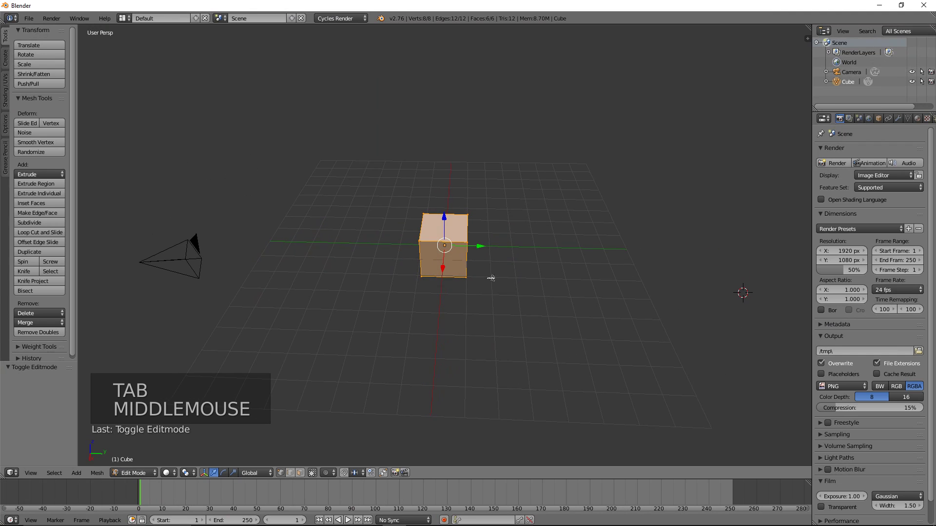
scroll(438, 258, up, 4)
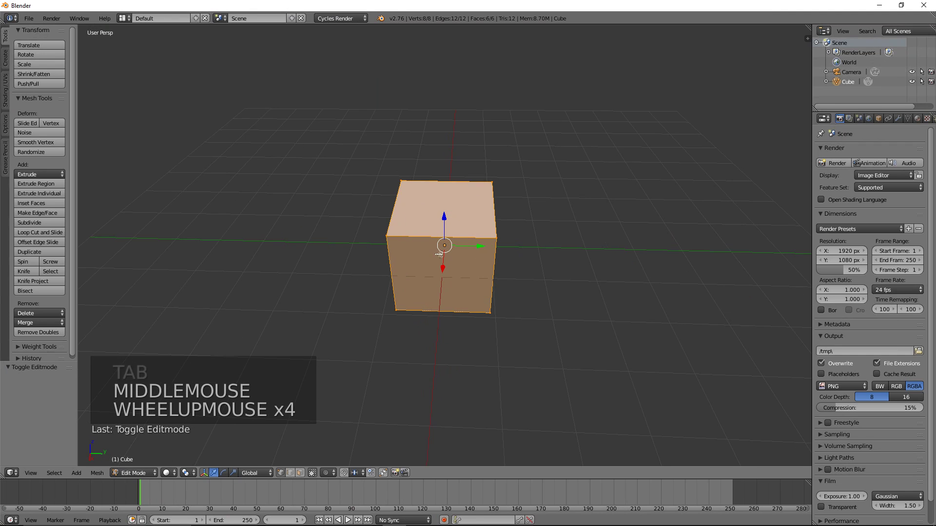
middle_drag(440, 262, 462, 239)
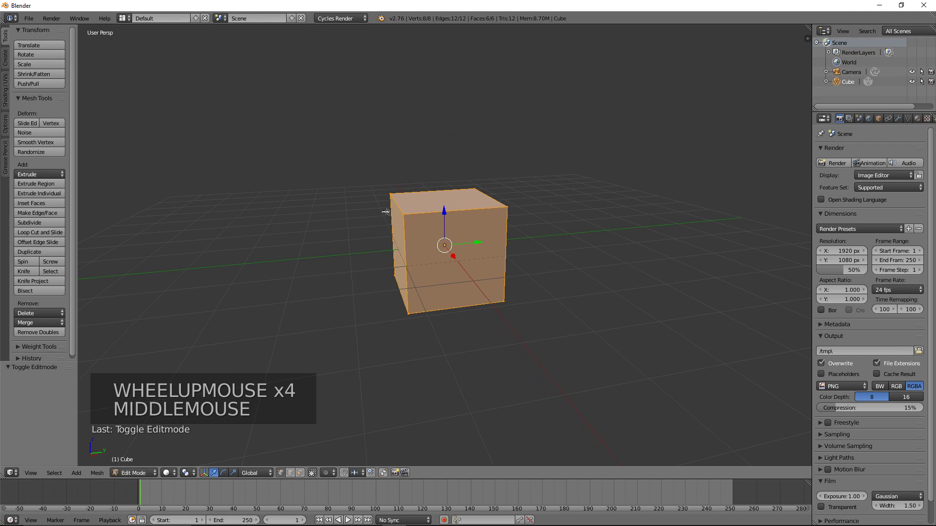
key(Tab)
key(x)
click(436, 228)
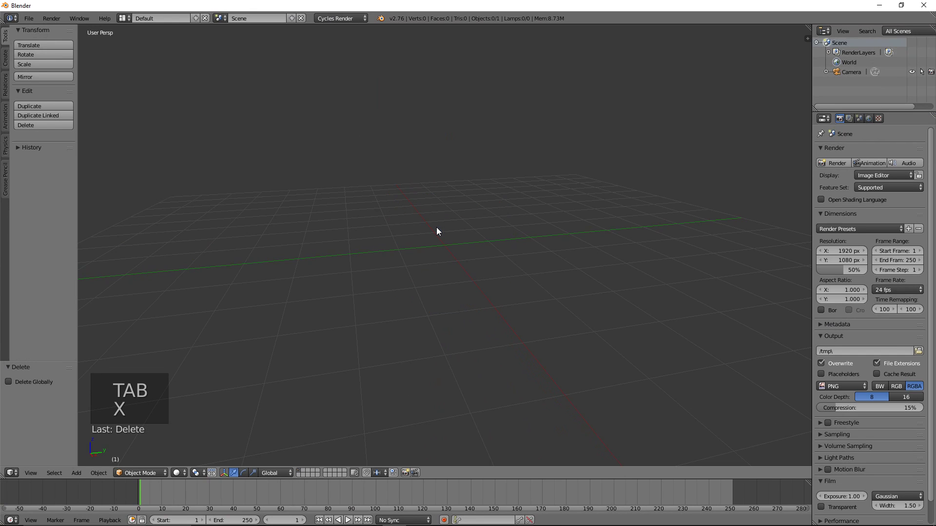
- Snap the 3D cursor to the center and add a Bezier curve there
key(shift+s)
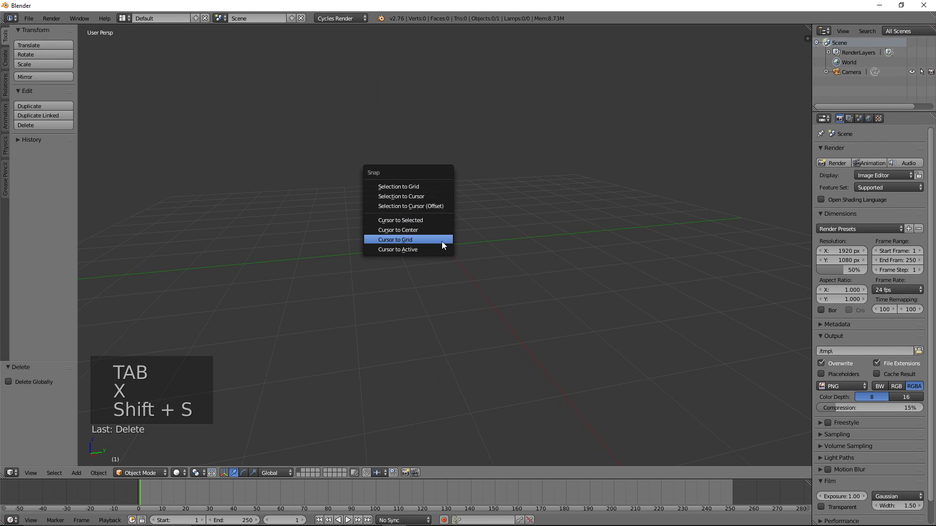
click(407, 233)
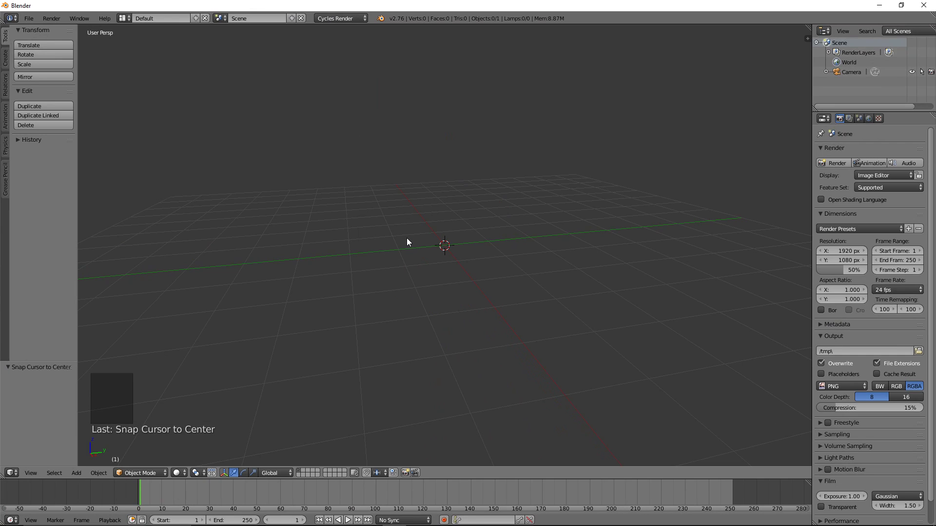
key(shift+a)
mouse_move(379, 233)
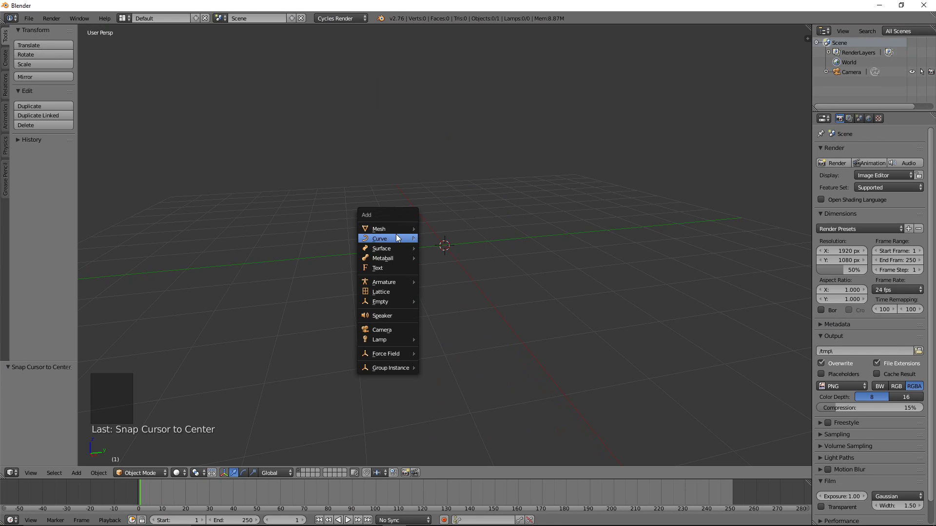
mouse_move(394, 250)
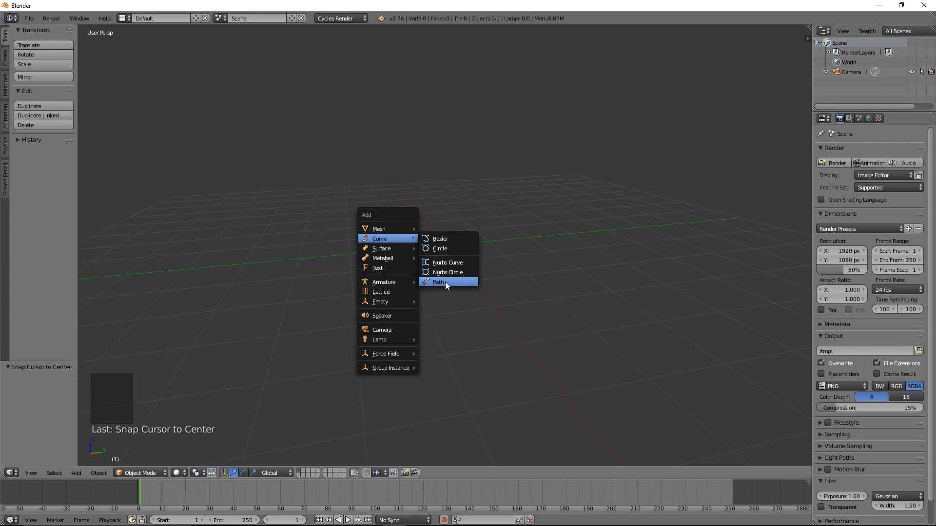
click(438, 239)
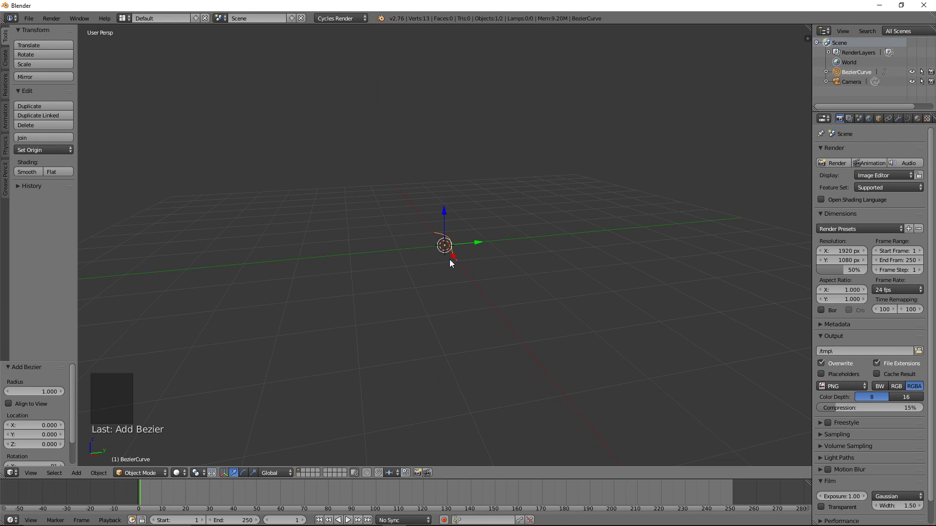
- Open the Bezier curve in Edit Mode from the top view and hide the transform manipulator
key(KP_7)
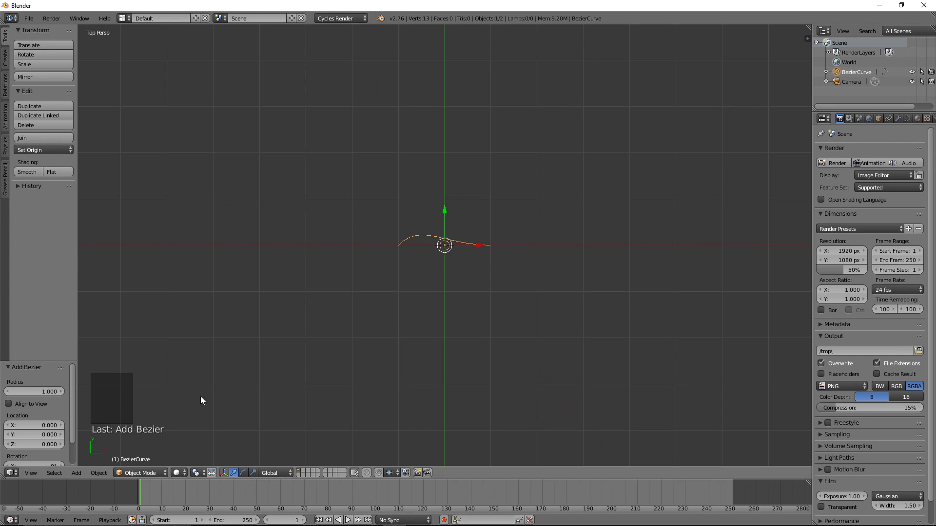
scroll(480, 259, up, 4)
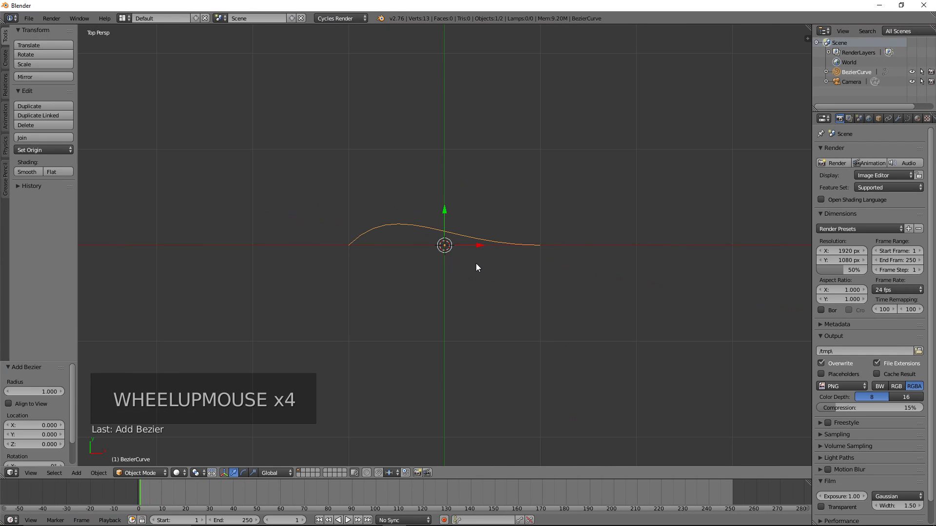
scroll(477, 267, up, 2)
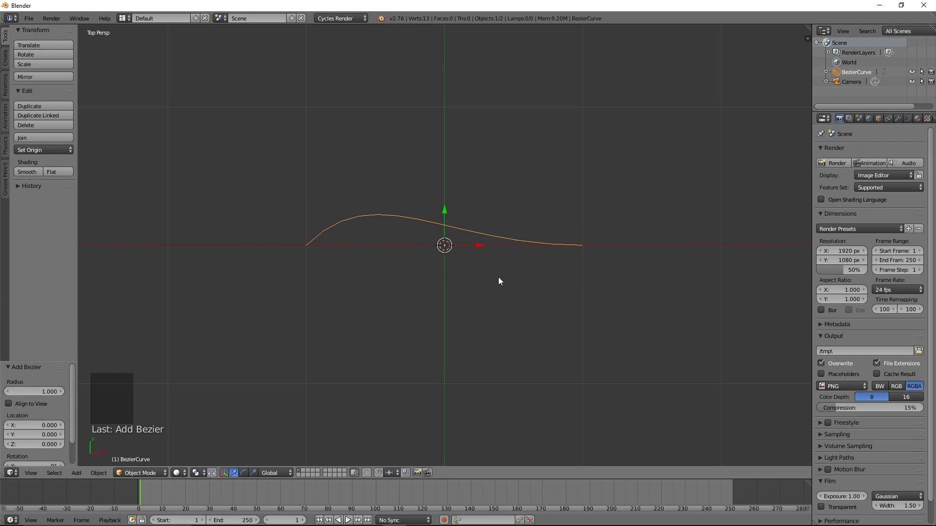
key(Tab)
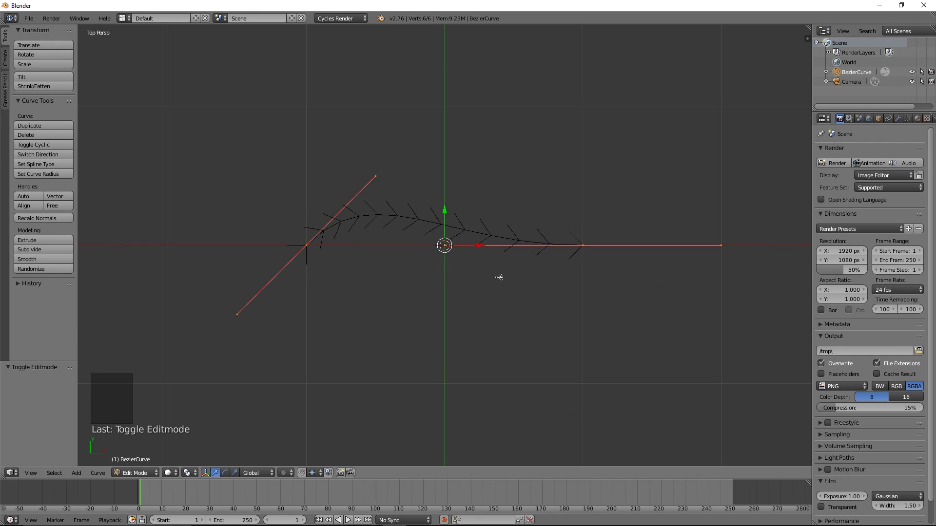
key(ctrl+space)
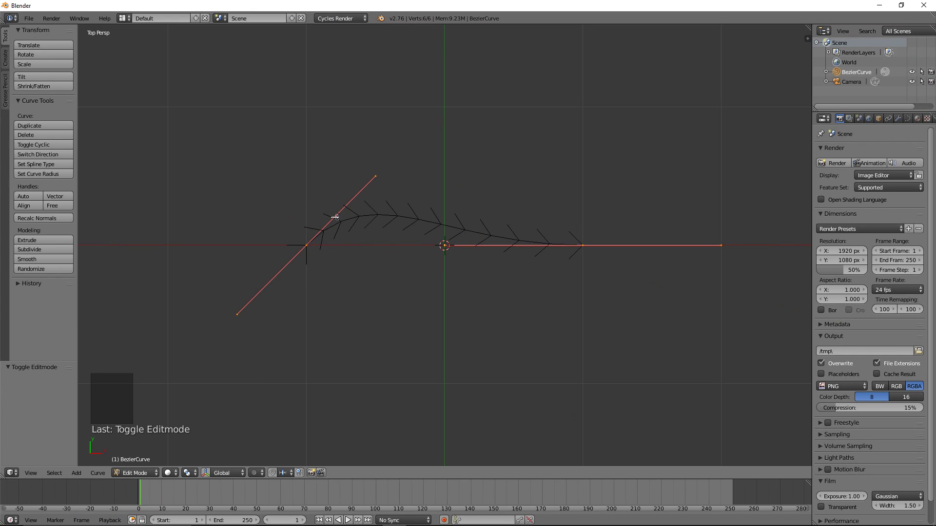
- Select the left point's upper handle, the left control point and the right control point in turn, and return to Object Mode
right_click(450, 179)
click(450, 179)
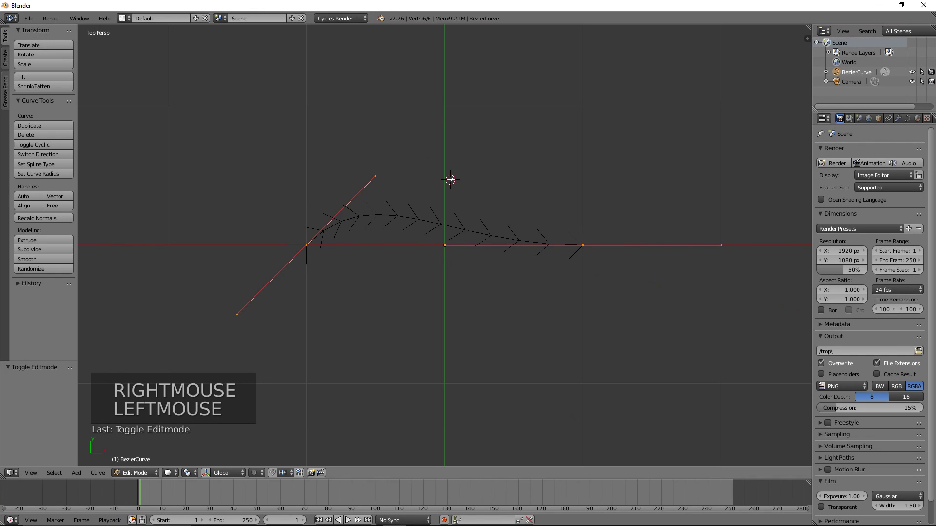
right_click(419, 153)
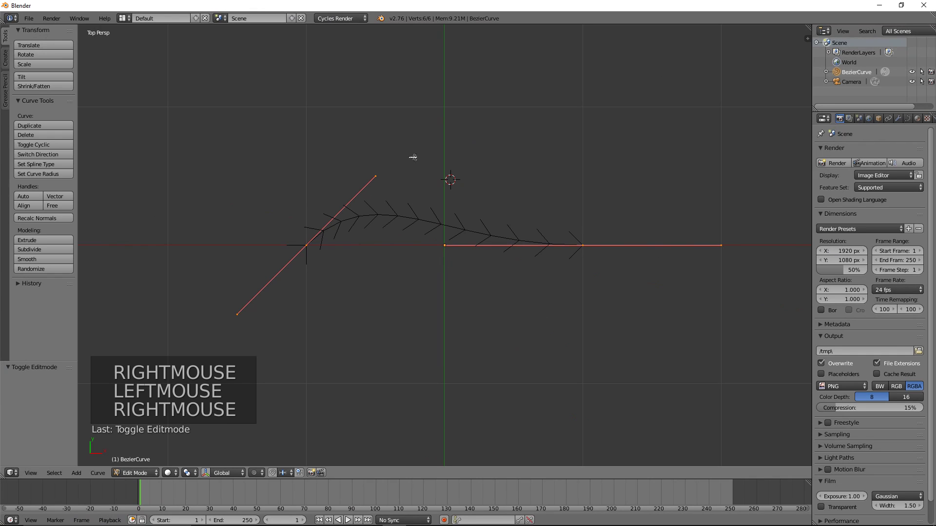
right_click(376, 178)
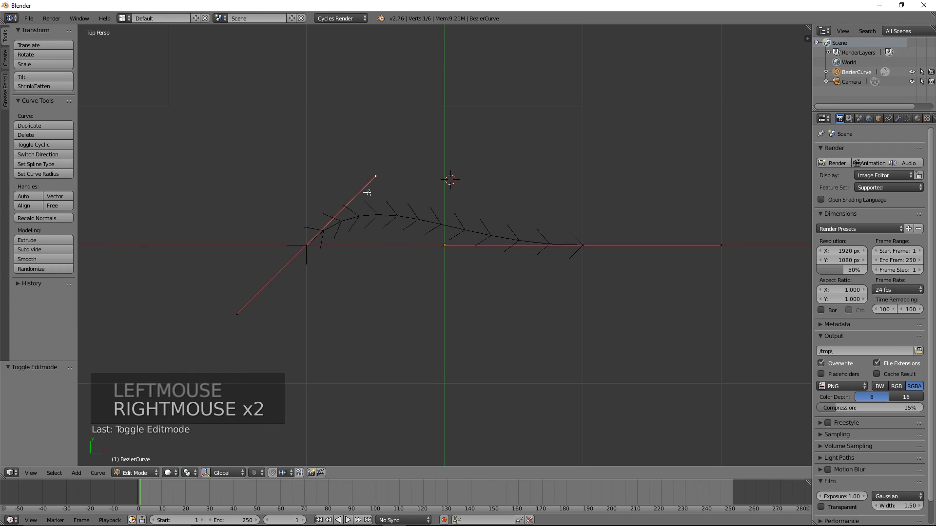
right_click(306, 246)
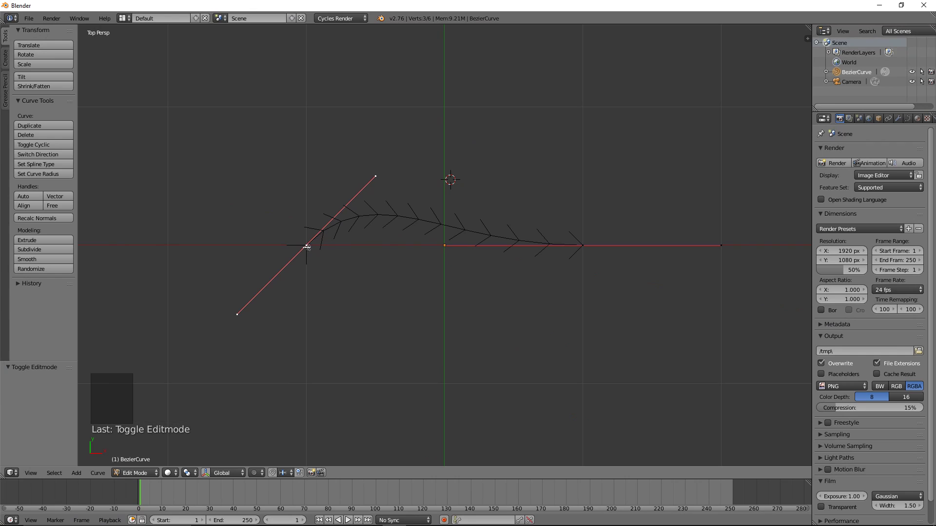
right_click(306, 246)
right_click(582, 248)
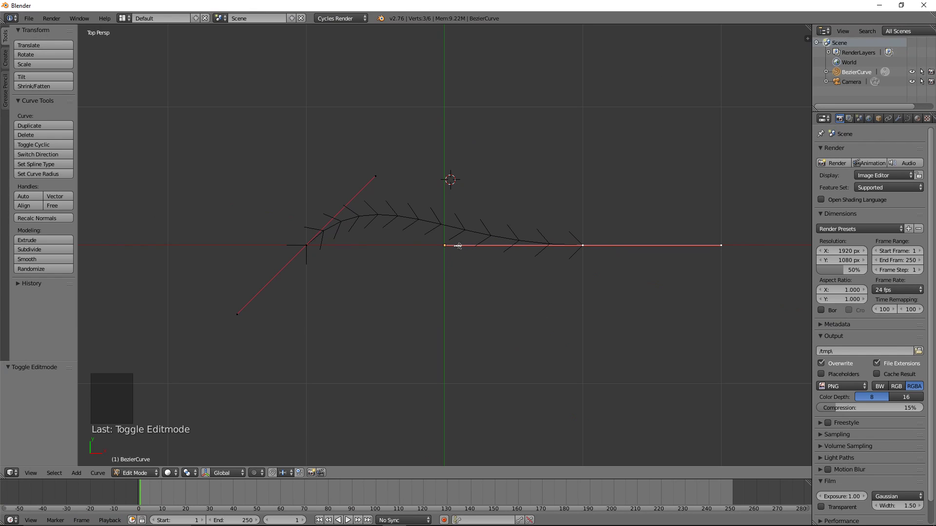
key(Tab)
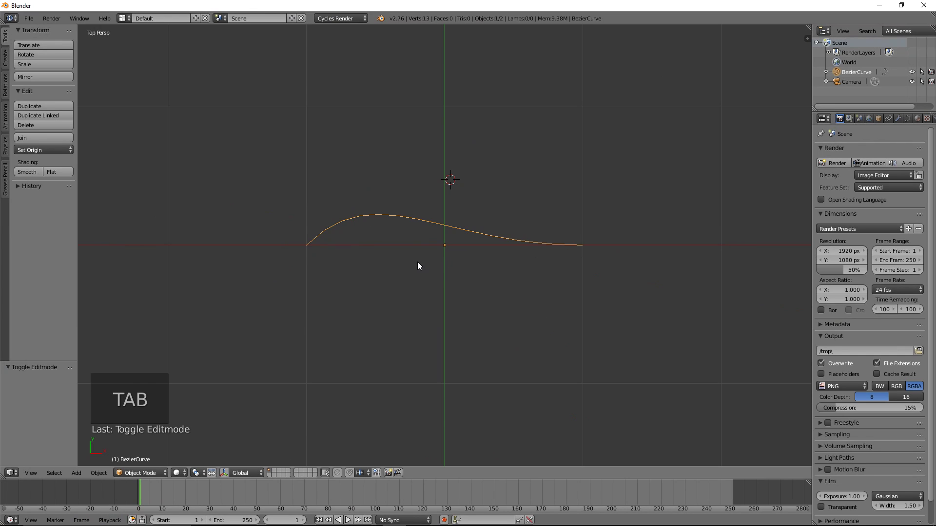
- Set the Bezier curve's preview U resolution to 64 in its curve data settings
scroll(402, 256, up, 5)
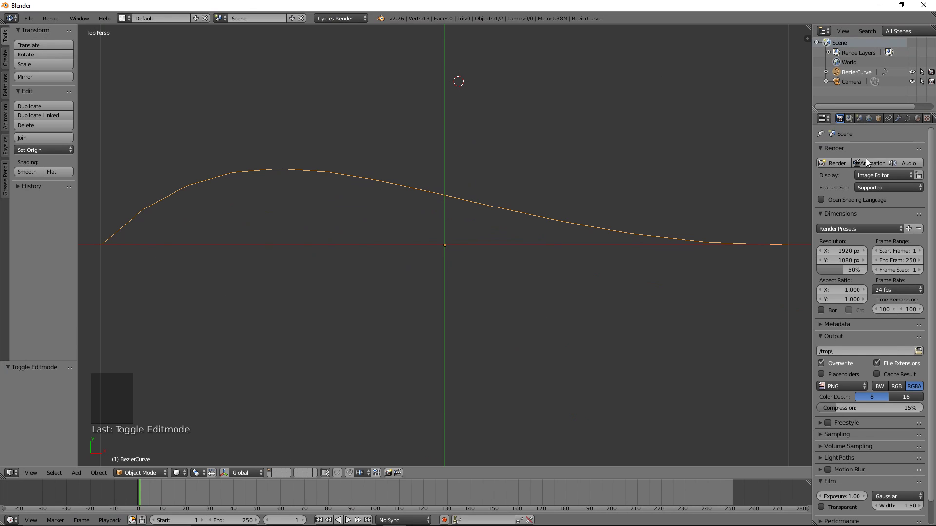
click(907, 119)
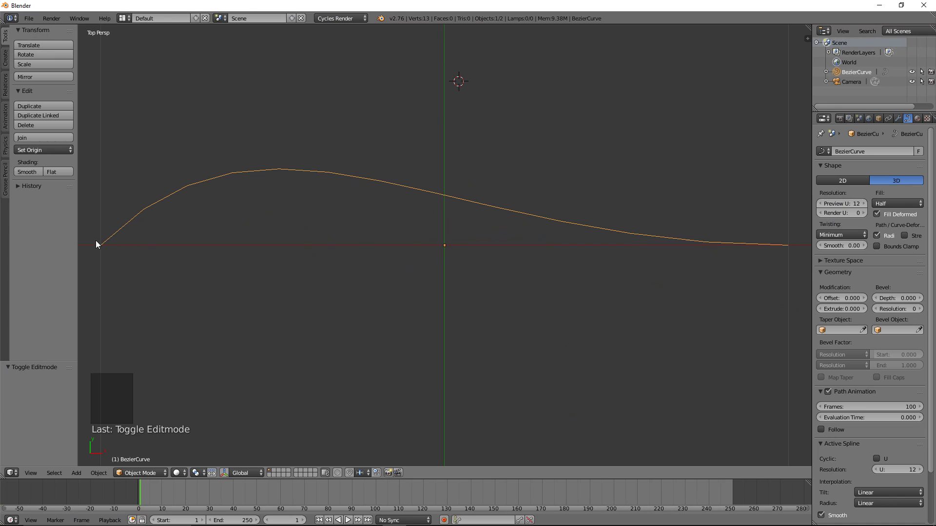
drag(841, 204, 882, 203)
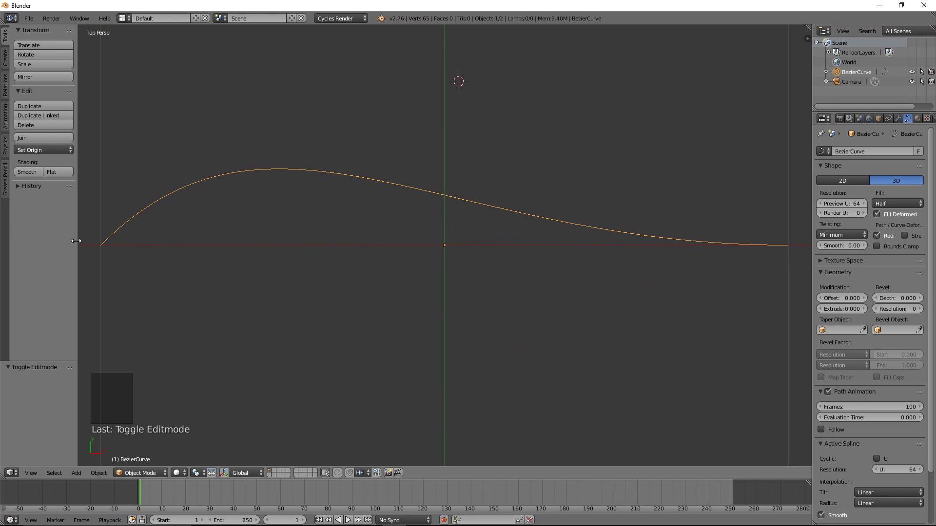
- Try a preview U resolution of 5 on the curve and set it back to 64
mouse_move(841, 203)
mouse_down()
mouse_move(823, 204)
mouse_move(836, 204)
mouse_up()
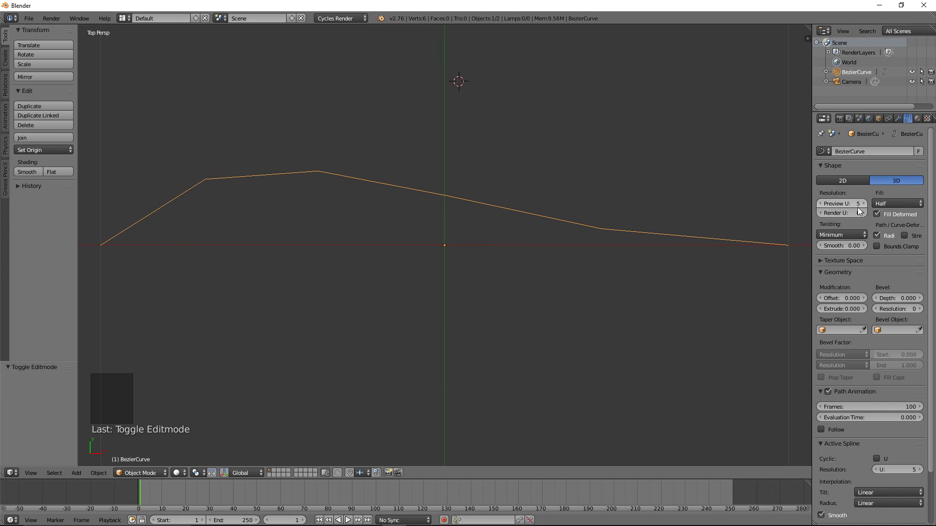
click(838, 204)
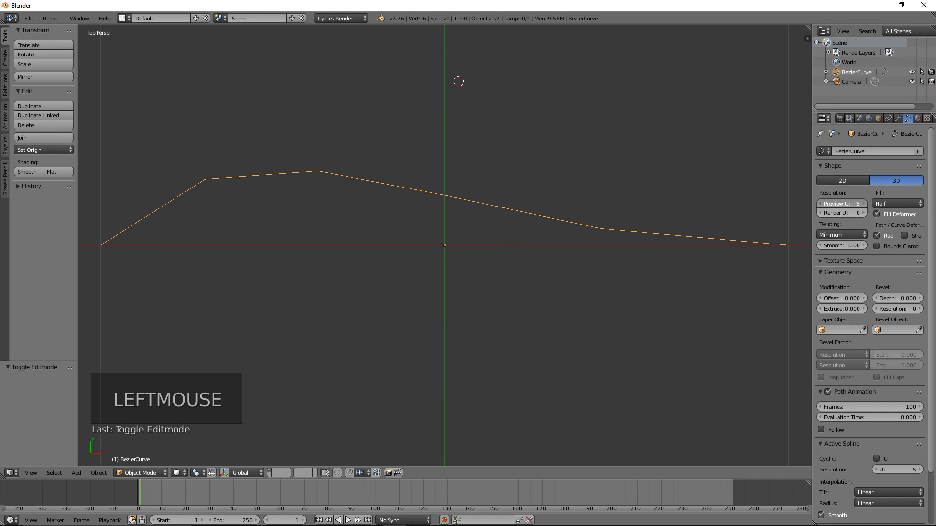
drag(839, 203, 877, 204)
click(838, 204)
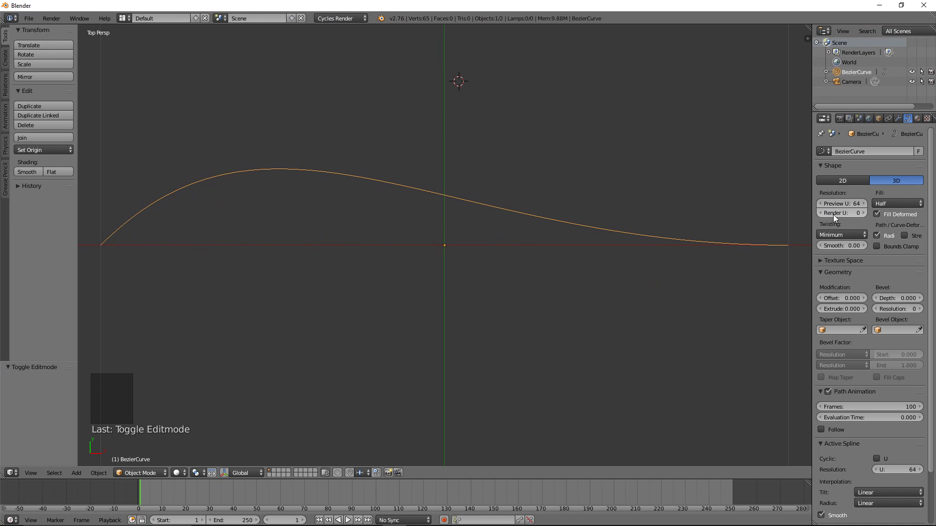
- Set the curve's render U resolution to 64 and put the curve back into Edit Mode
drag(833, 214, 872, 215)
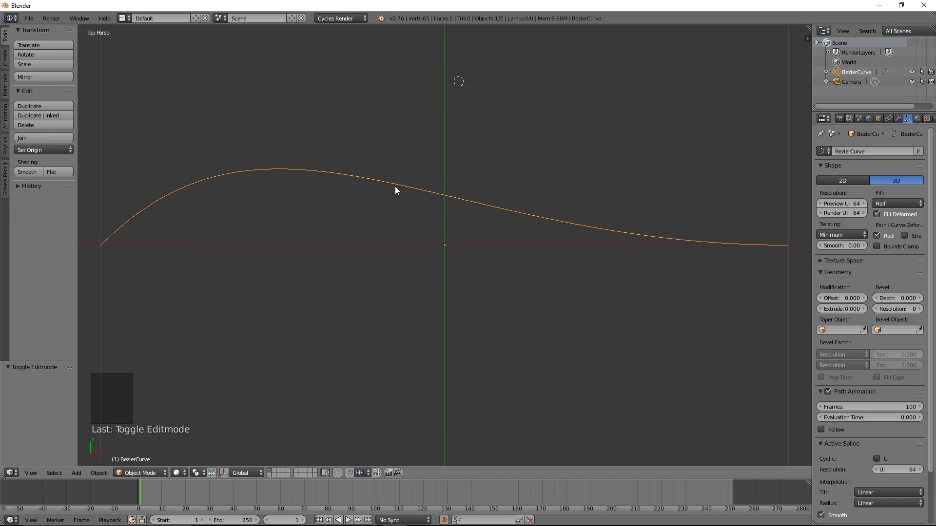
key(Tab)
scroll(396, 187, down, 4)
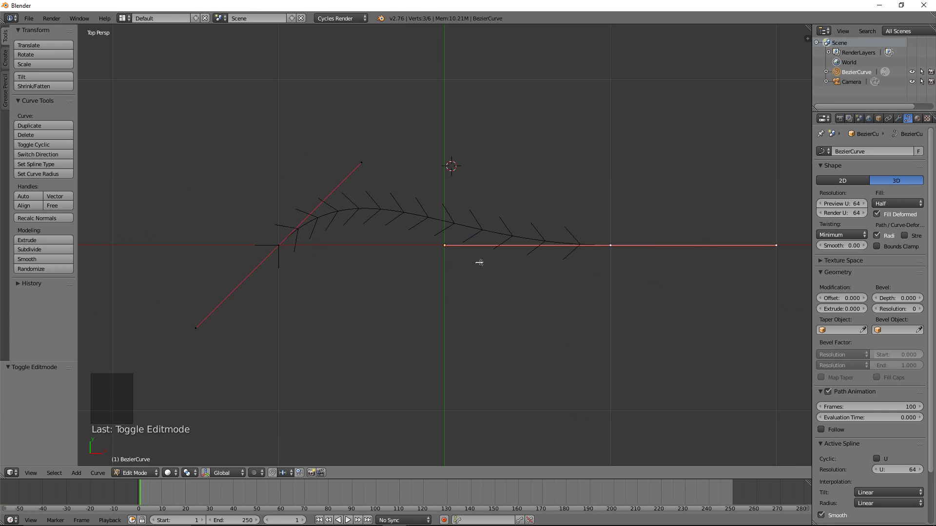
- Move the left control point about -0.71 in X and 0.34 in Y, and the right control point about 0.03 in X and -0.51 in Y
right_click(282, 246)
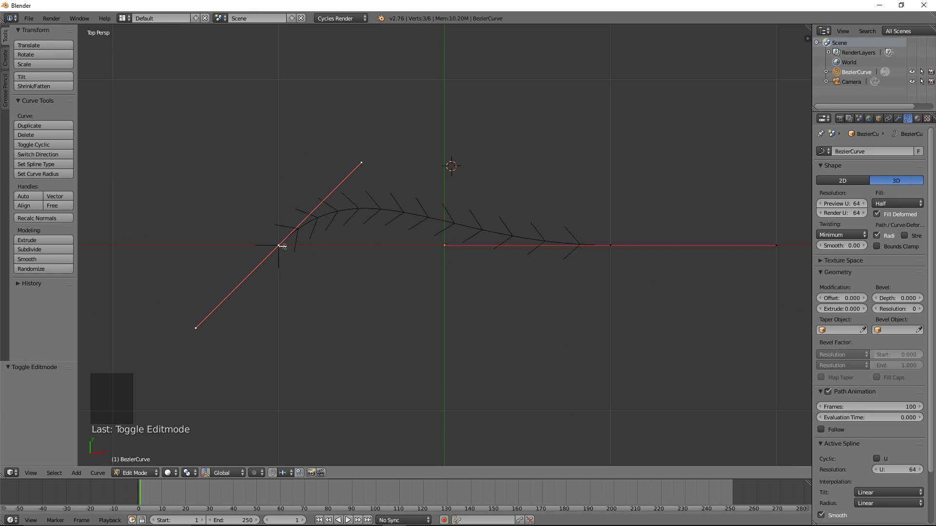
key(g)
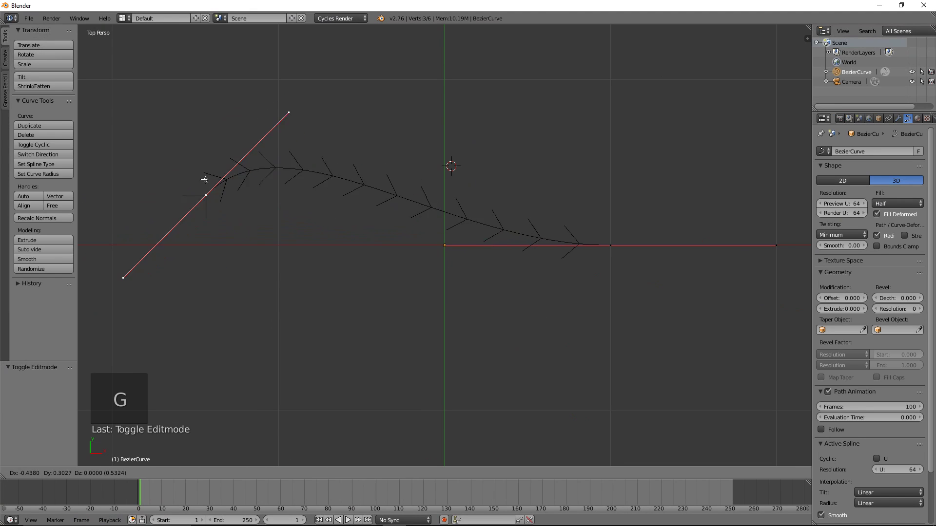
click(159, 188)
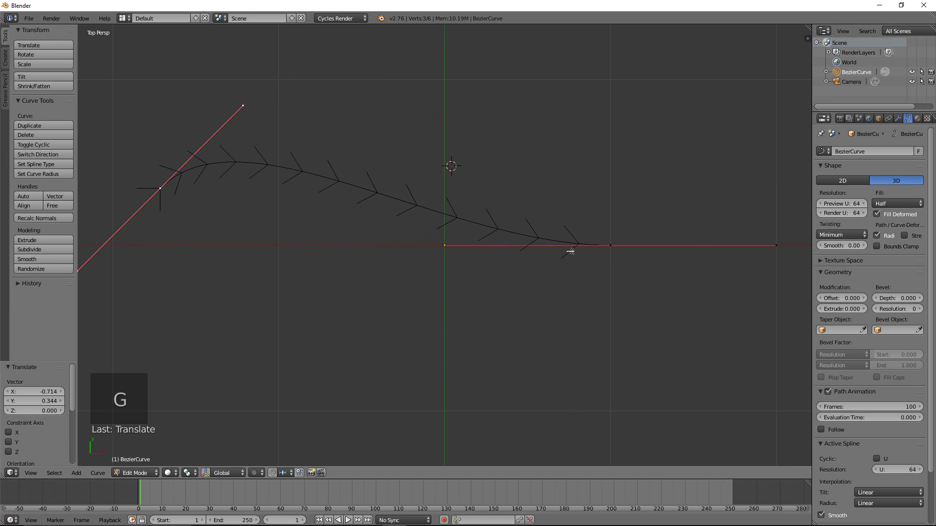
key(g)
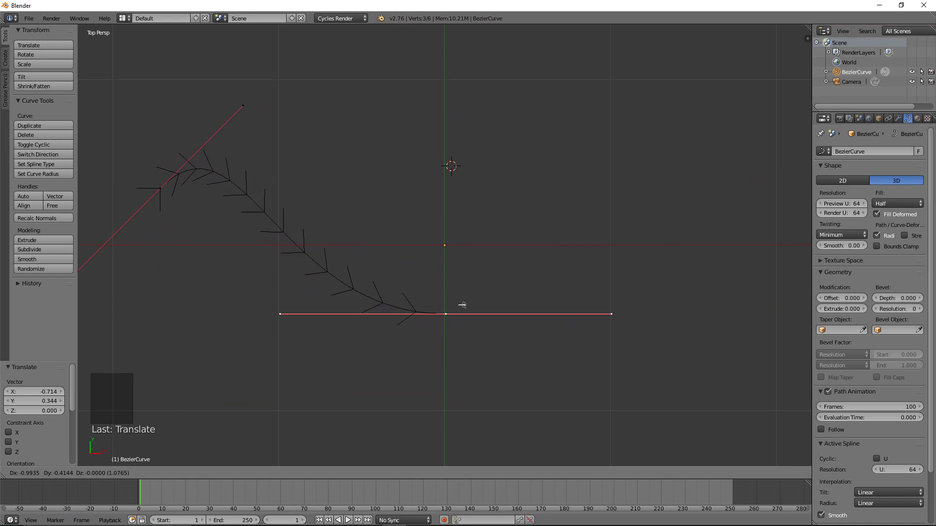
click(632, 322)
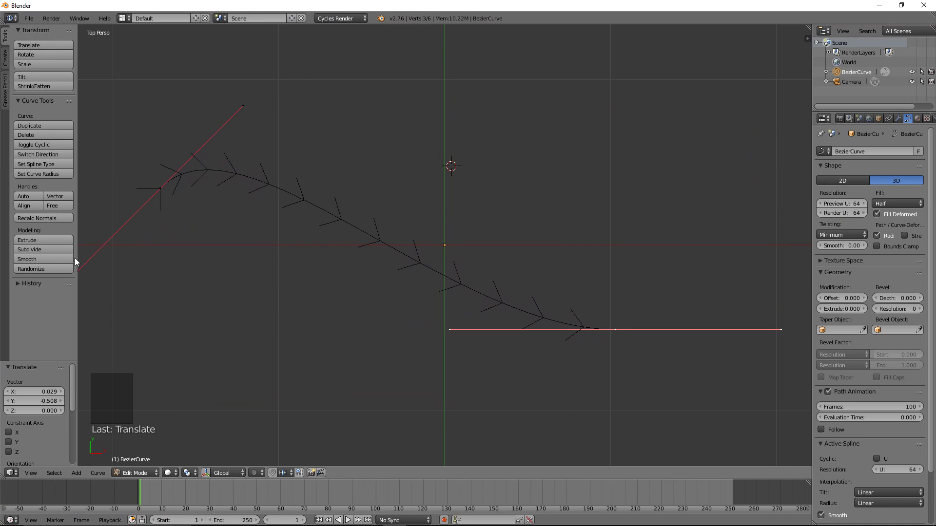
- Move the curve's left control point with its handles about 0.29 in X and 0.37 in Y
right_click(161, 189)
key(g)
key(g)
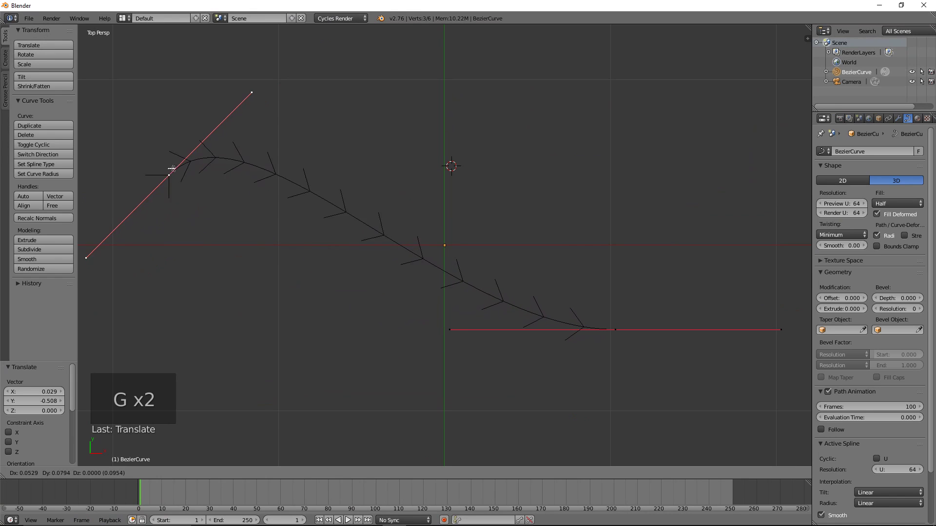
click(215, 151)
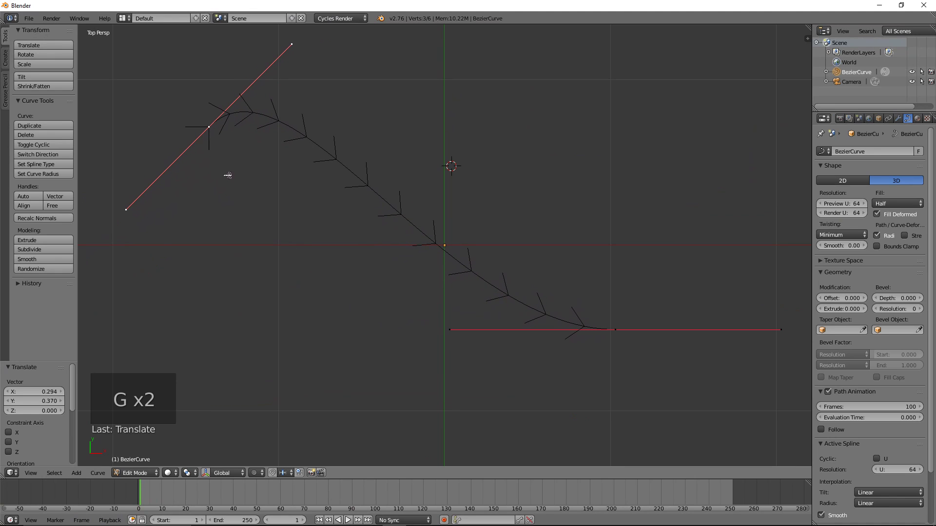
- Move the lower handle of the left control point about -0.07 in X and 0.43 in Y to rotate its handles
right_click(126, 209)
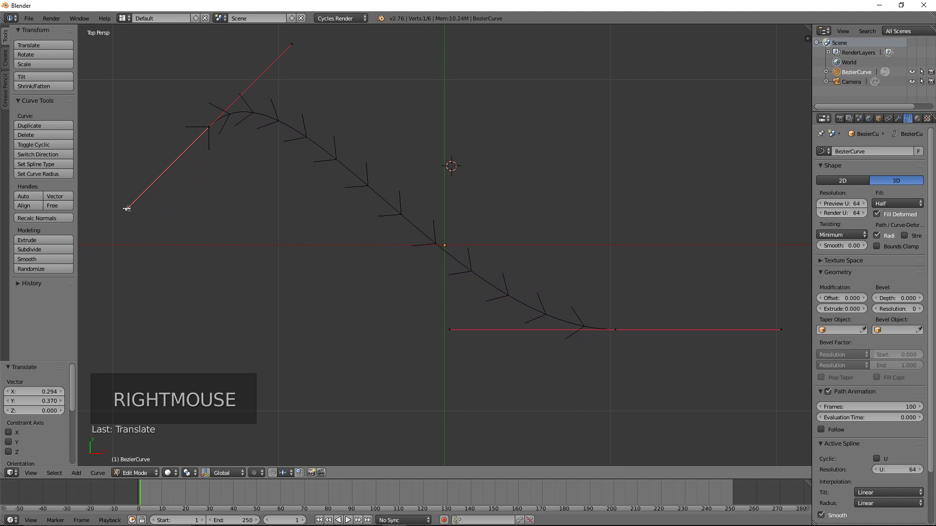
key(g)
key(g)
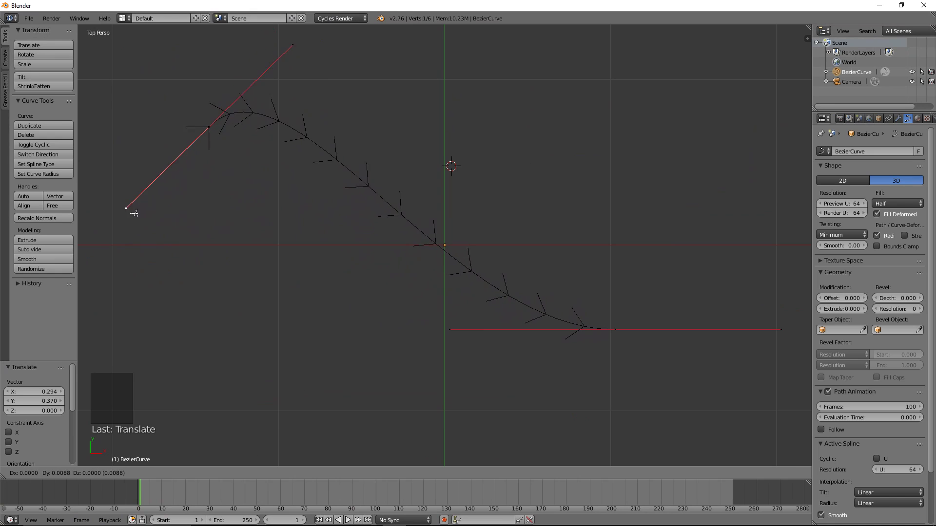
click(123, 145)
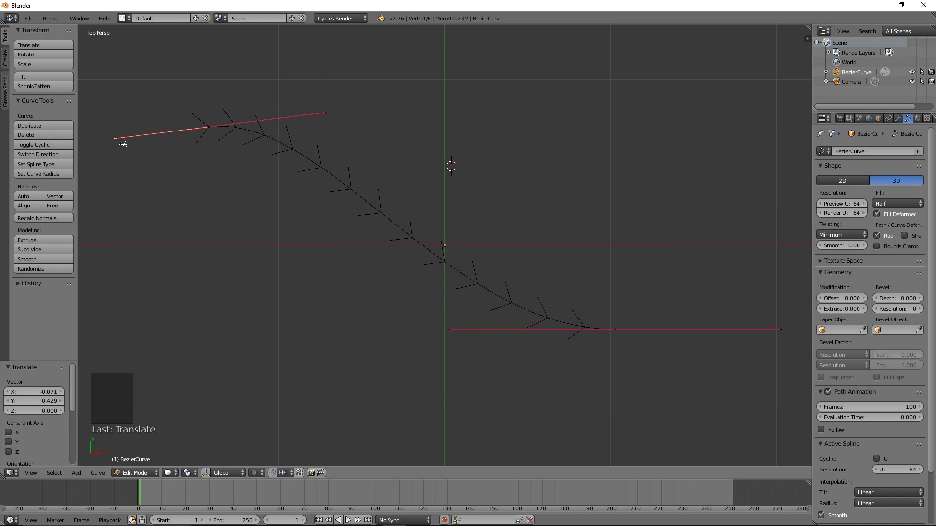
- Move the left point's right handle about -0.09 in X and -0.32 in Y, and its left handle about -0.04 and -0.56
right_click(324, 113)
right_click(115, 139)
right_click(325, 113)
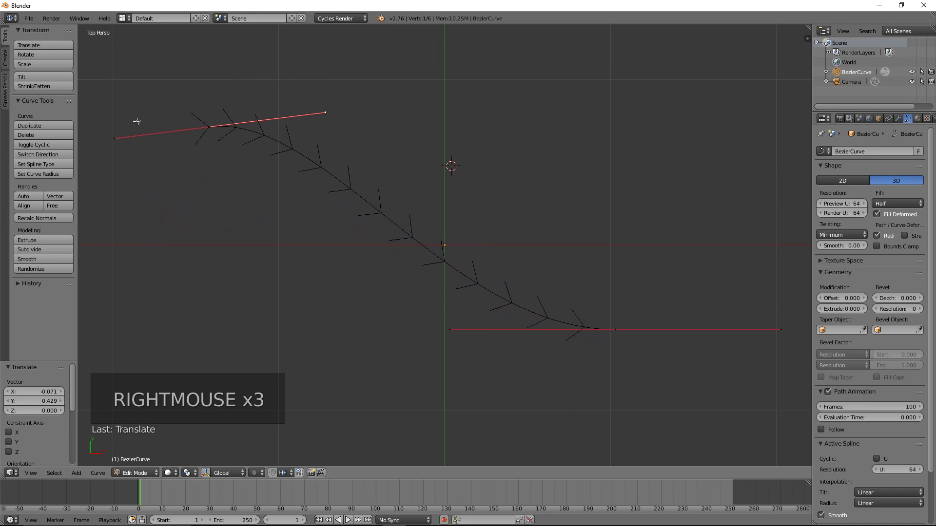
key(g)
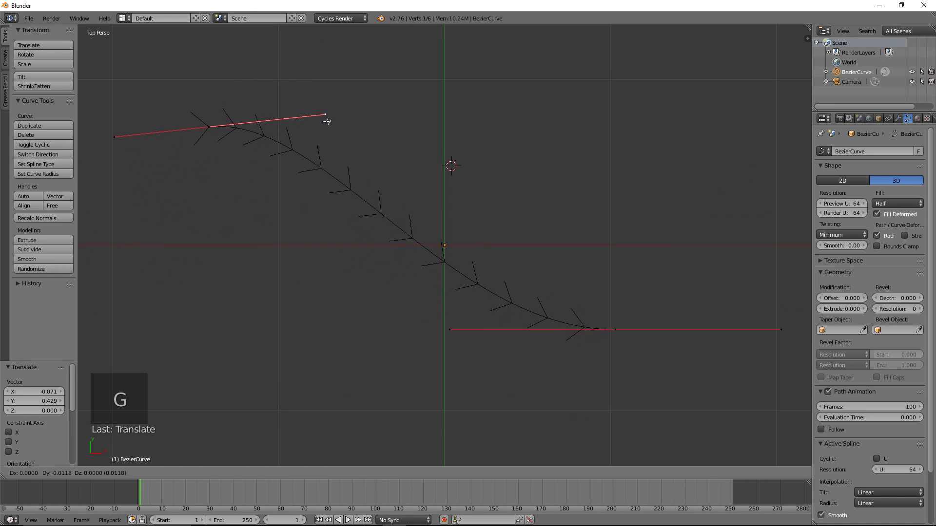
click(310, 166)
right_click(119, 92)
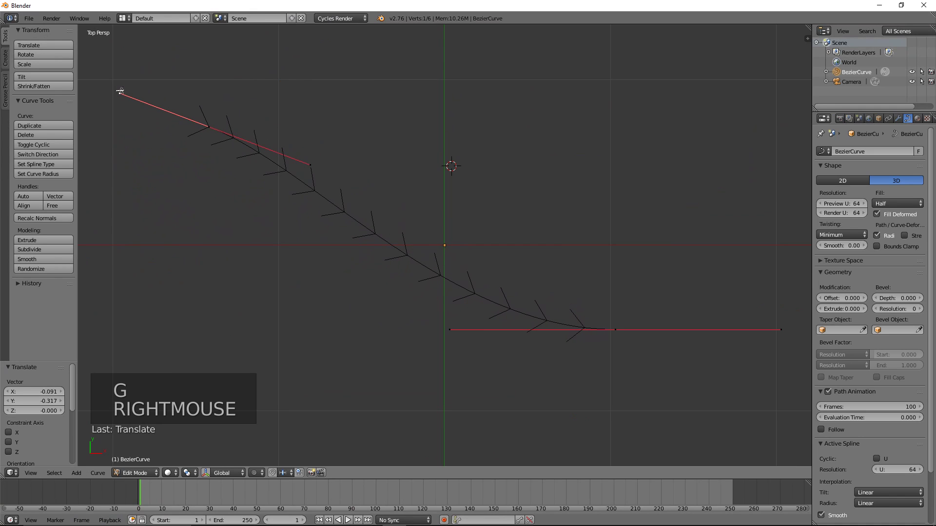
key(g)
click(113, 186)
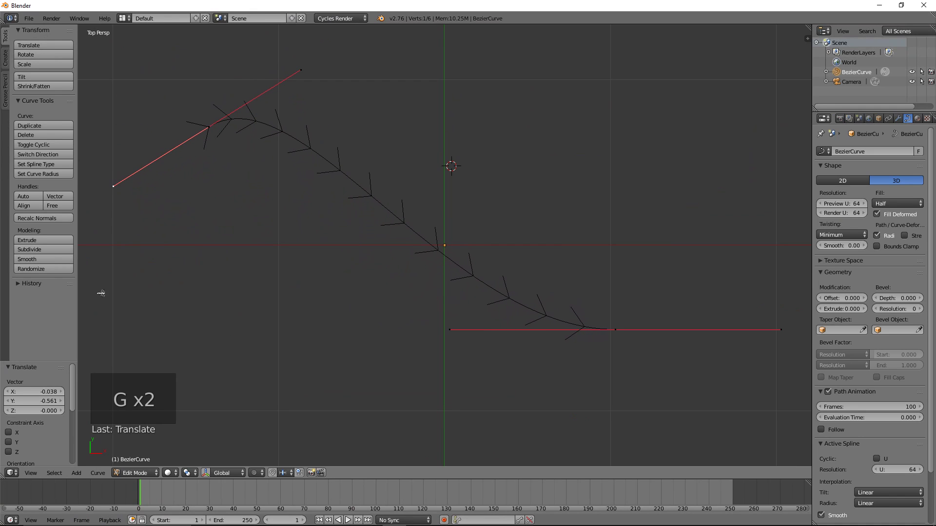
- Lengthen the left point's upper handle by about 1.21 in X and 0.71 in Y, and its lower handle by about -0.13 and -0.10
right_click(301, 69)
key(g)
key(g)
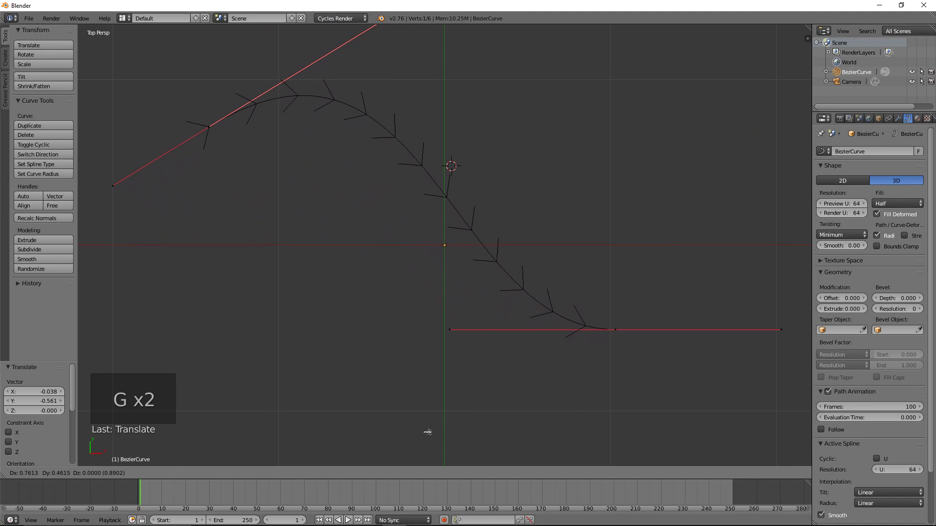
click(501, 389)
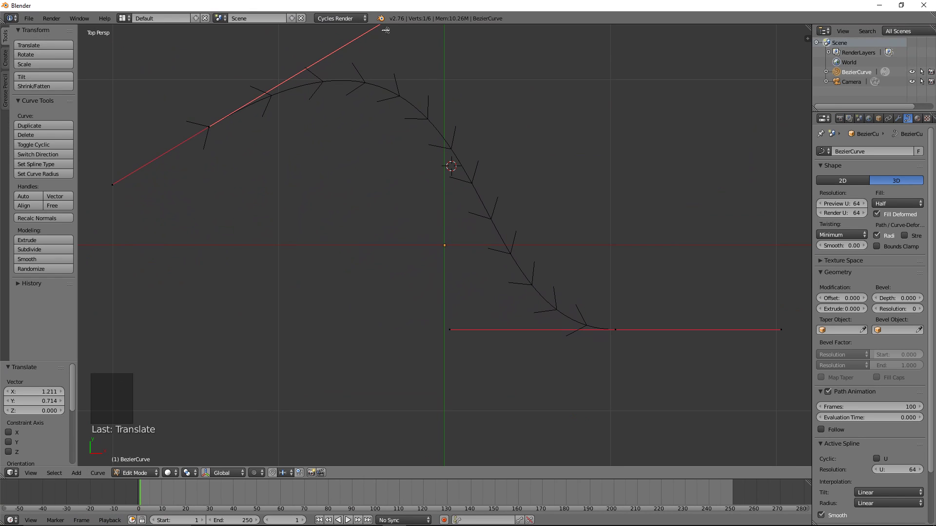
right_click(112, 187)
key(g)
key(g)
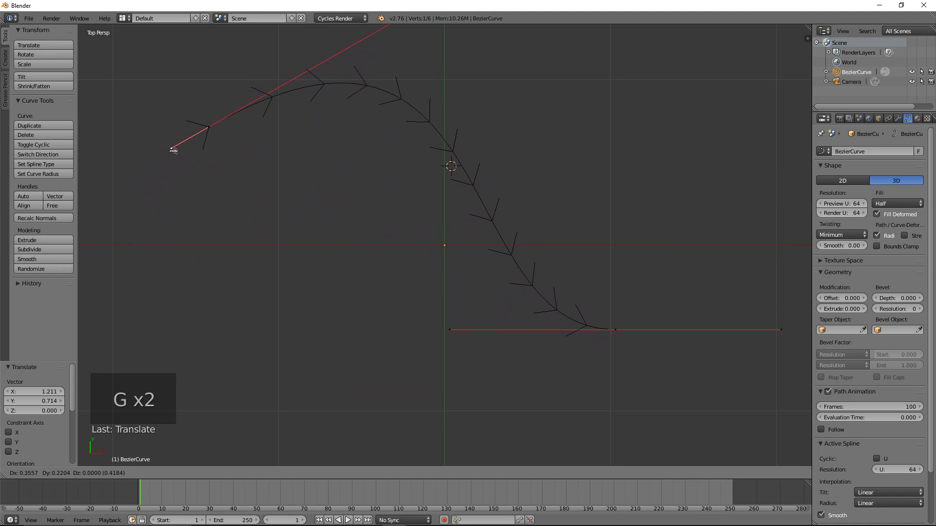
click(93, 204)
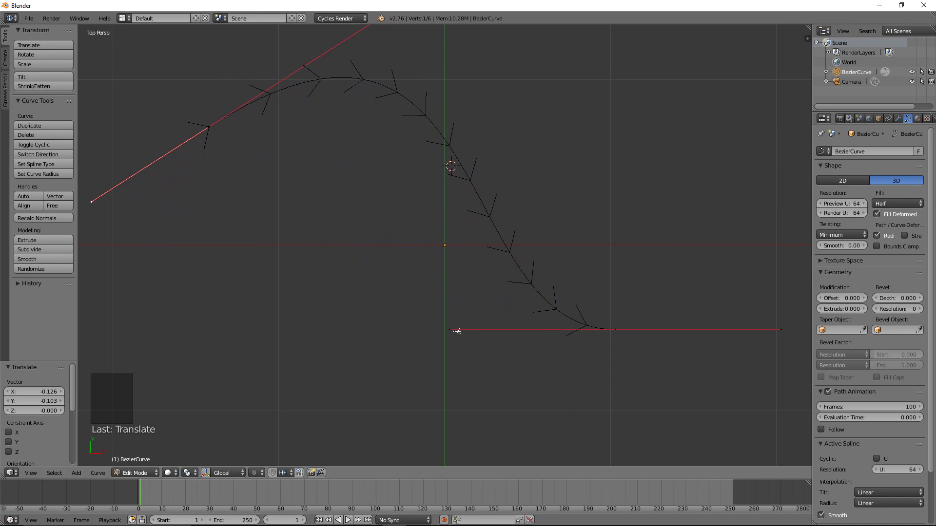
- Move the right point's left handle about -0.56 in X and 0.02 in Y, and its right handle about -0.58 and 0.01
right_click(456, 331)
key(g)
key(g)
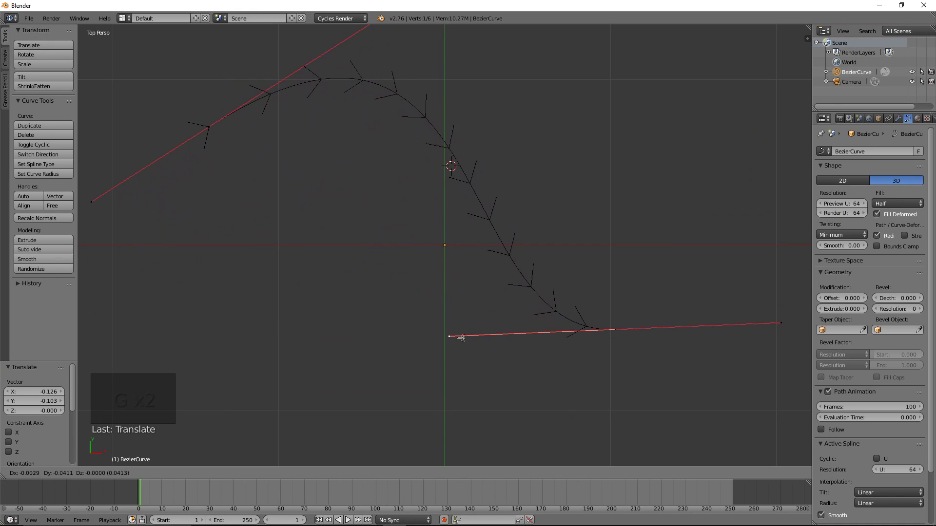
click(363, 327)
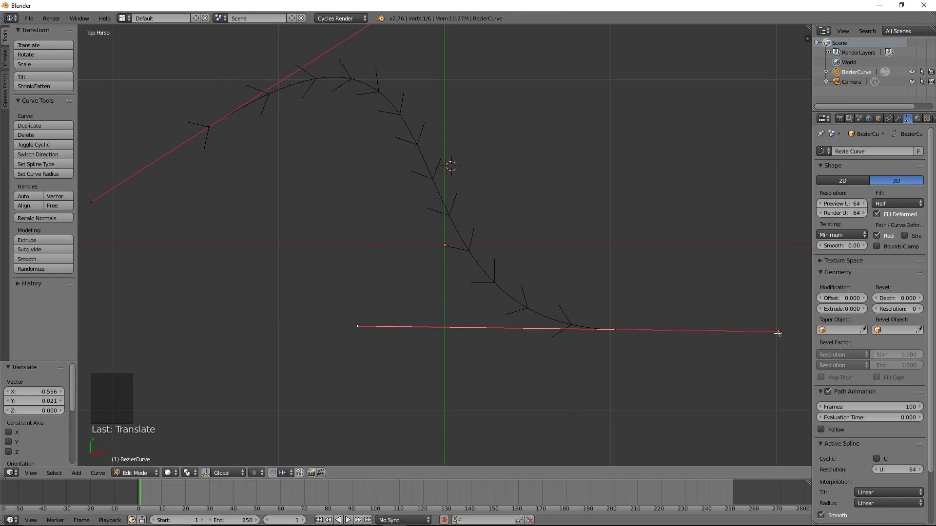
key(g)
key(g)
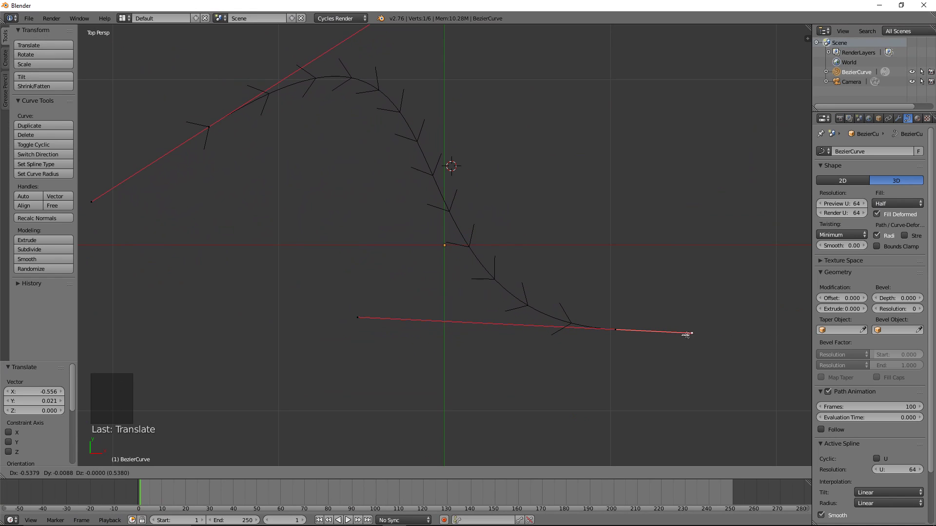
click(685, 331)
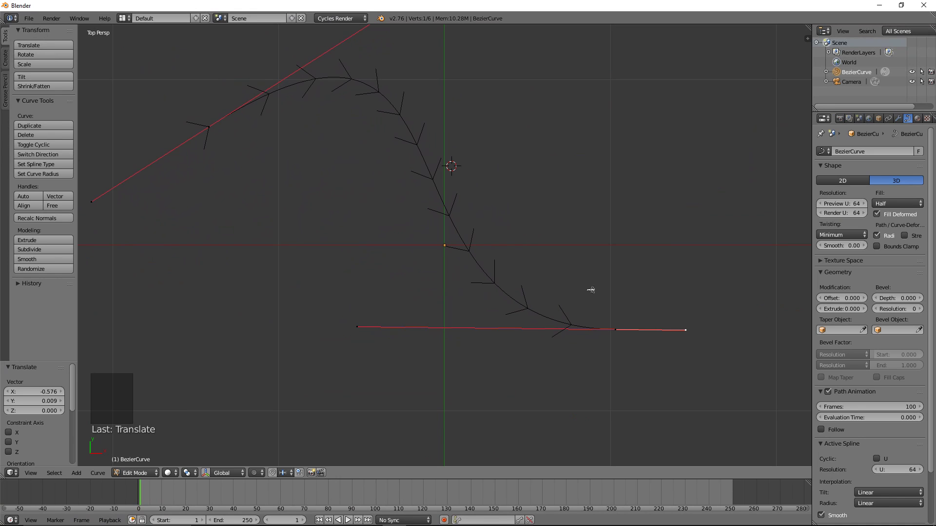
- Move the curve's right control point with its handles about -0.26 in X and -0.05 in Y
right_click(614, 329)
key(g)
key(g)
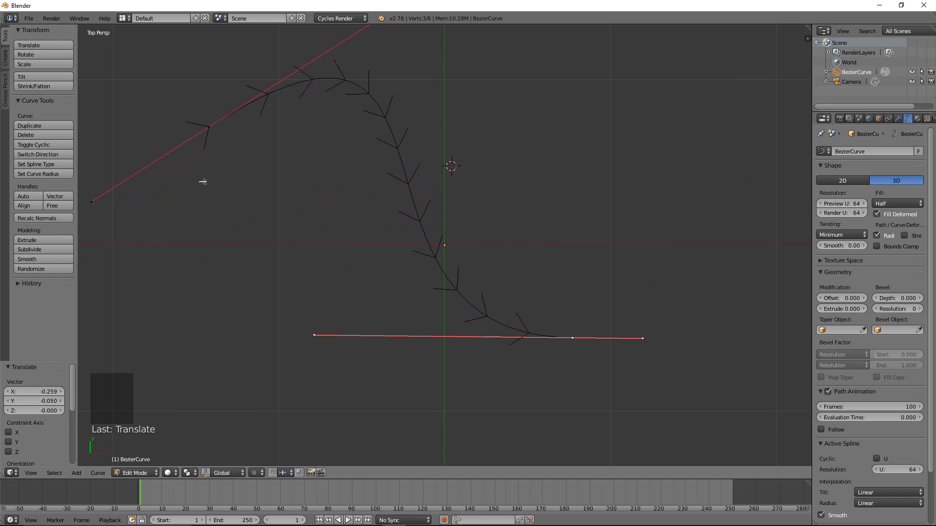
- Return to Object Mode, add a Nurbs Circle at the 3D cursor and put it into Edit Mode
key(Tab)
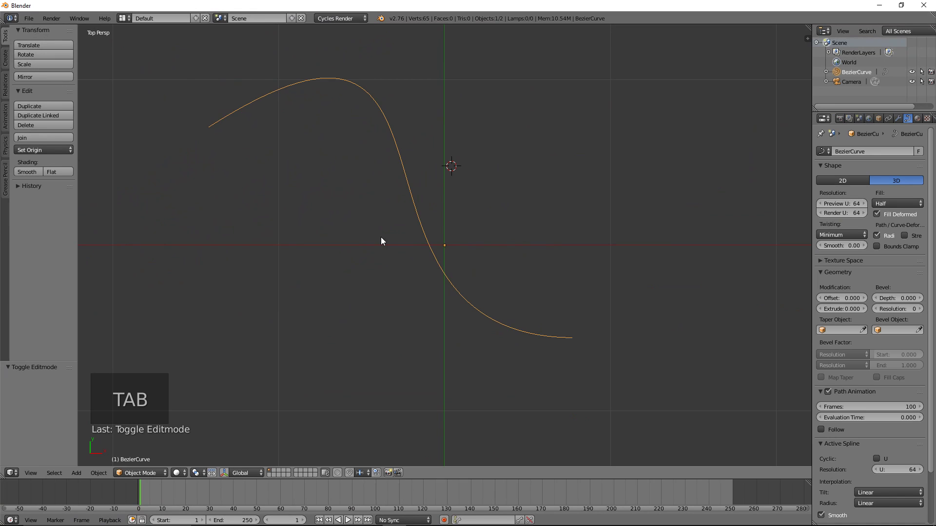
scroll(440, 221, down, 4)
key(shift+a)
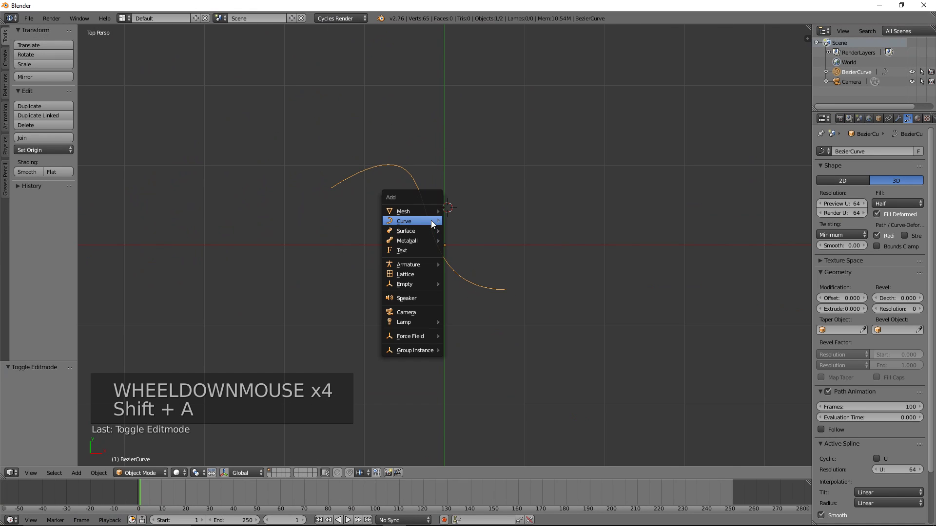
mouse_move(418, 229)
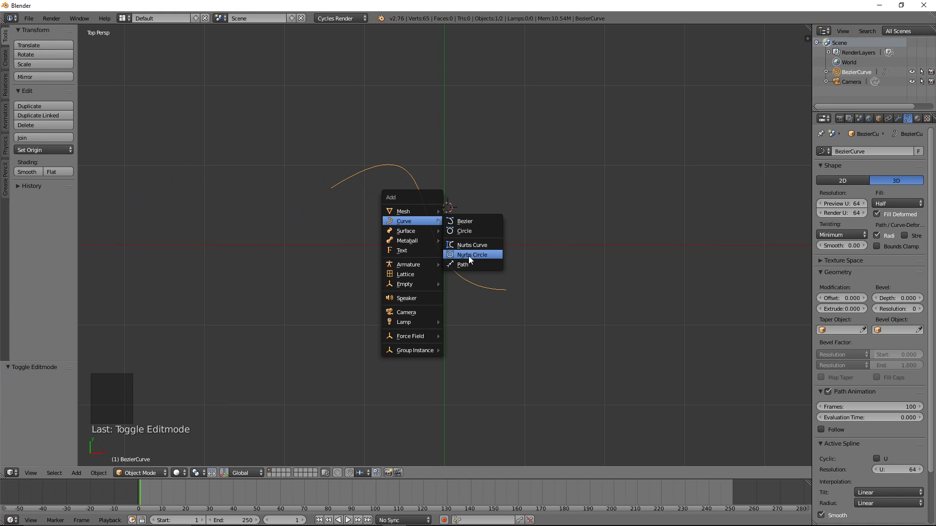
click(469, 259)
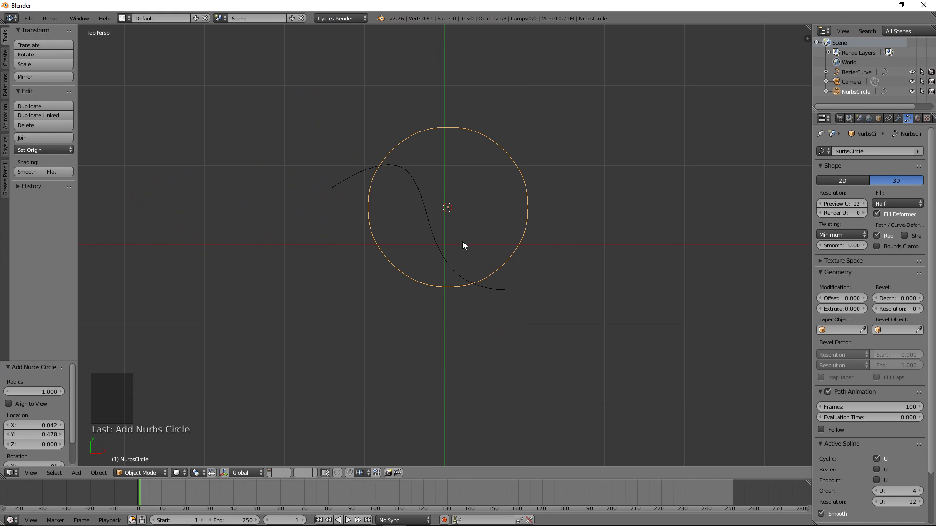
key(Tab)
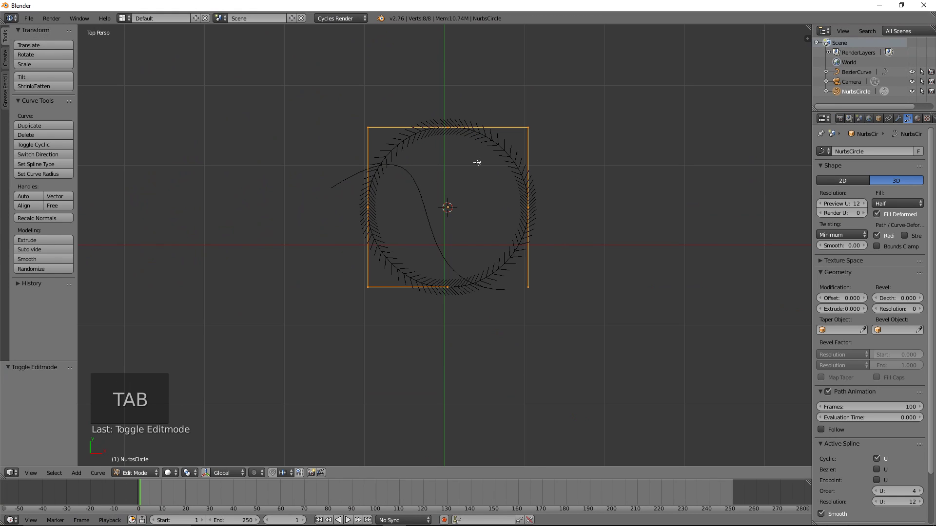
scroll(481, 208, up, 5)
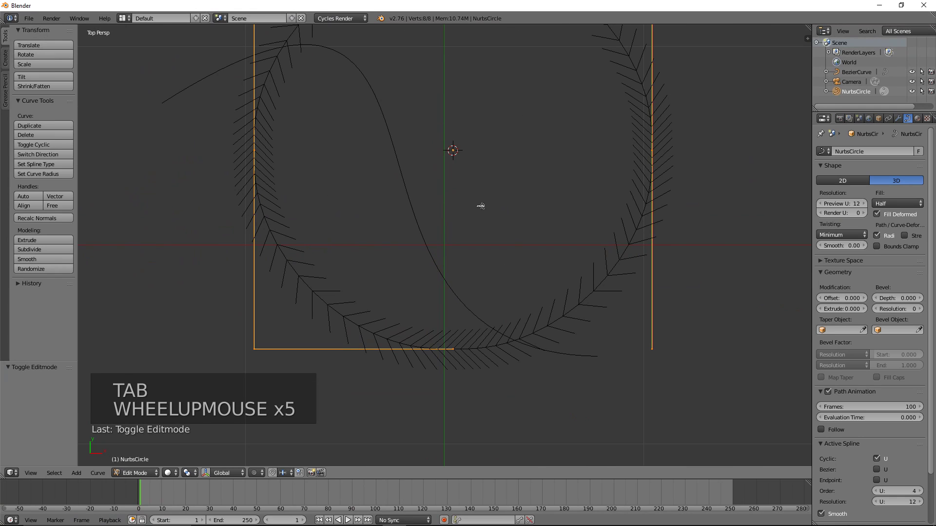
scroll(481, 206, down, 3)
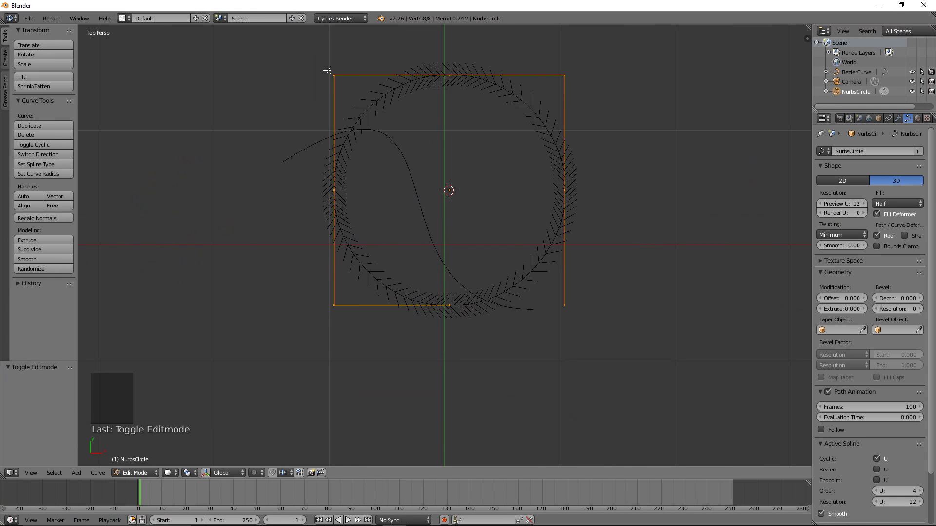
right_click(334, 306)
key(g)
key(g)
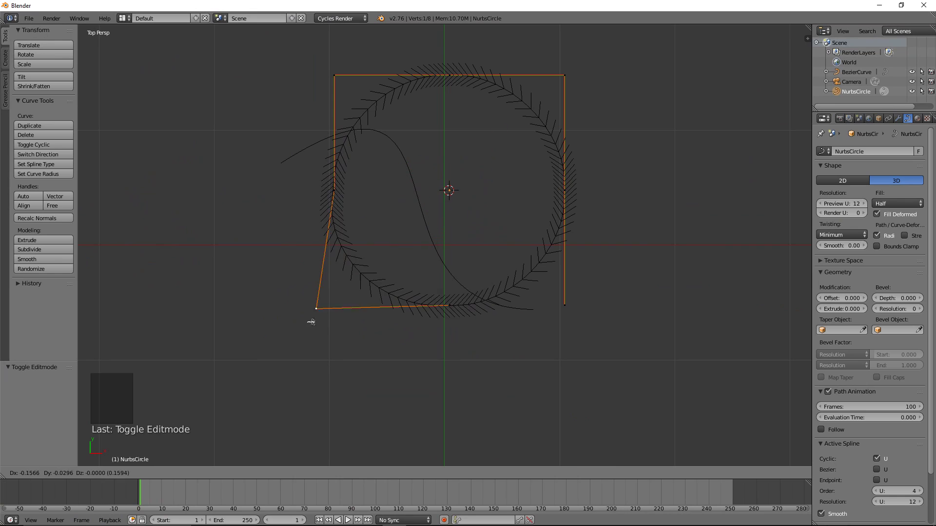
key(Escape)
- Move the circle's left middle control point about -1.31 in X and 0.15 in Y, and its upper-left corner point about 0.58 and -1.49
key(g)
key(g)
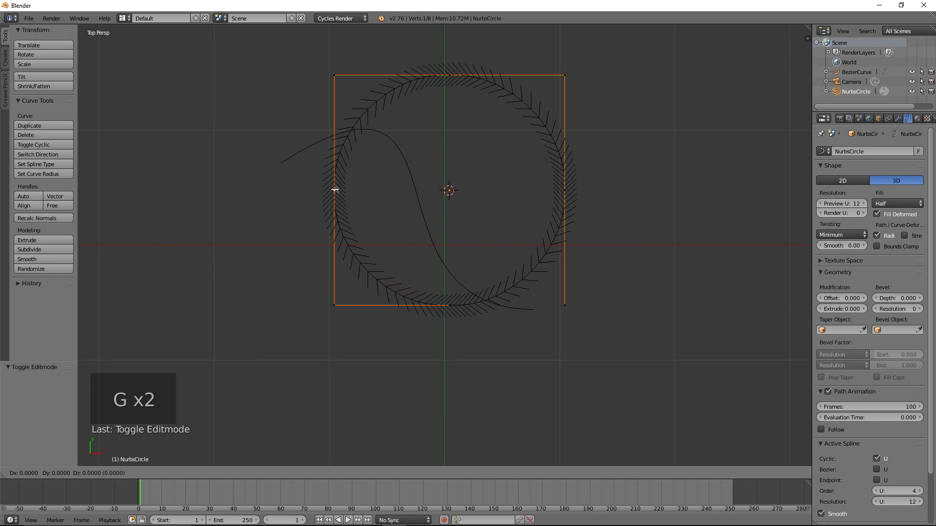
click(279, 63)
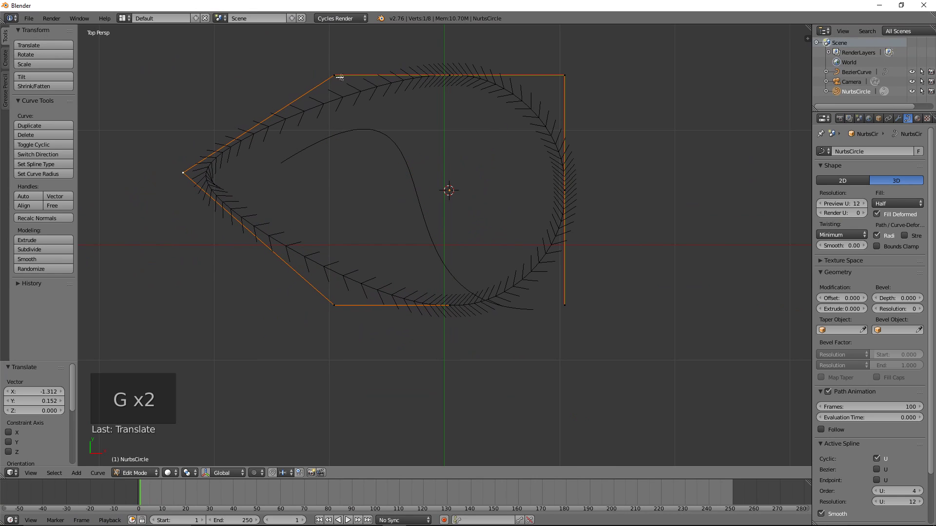
key(g)
key(g)
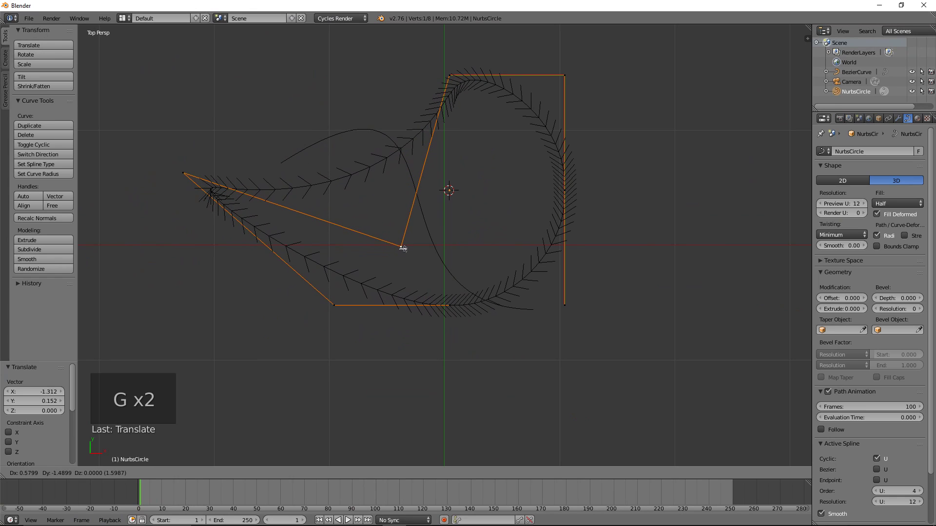
click(402, 248)
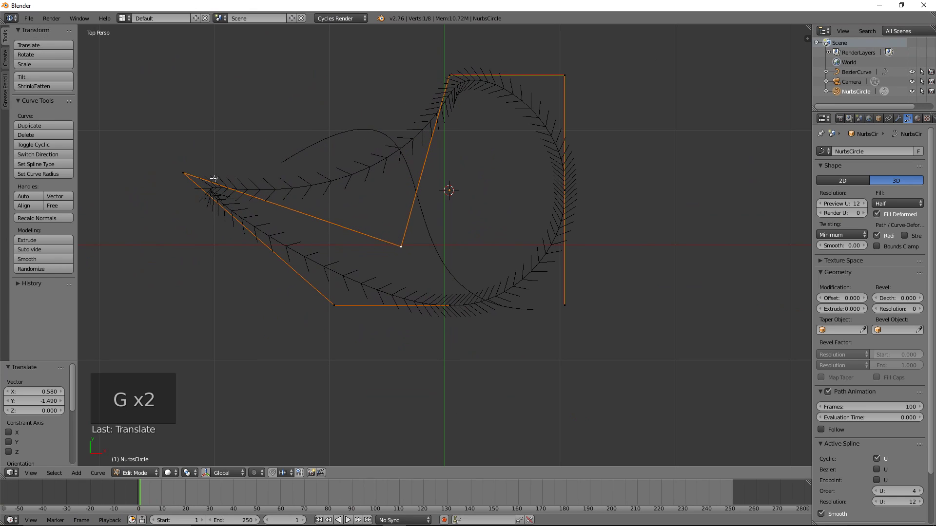
- Move the Nurbs circle's upper-right corner control point about -0.69 in X and -1.56 in Y
right_click(564, 75)
right_click(564, 82)
key(g)
key(g)
key(g)
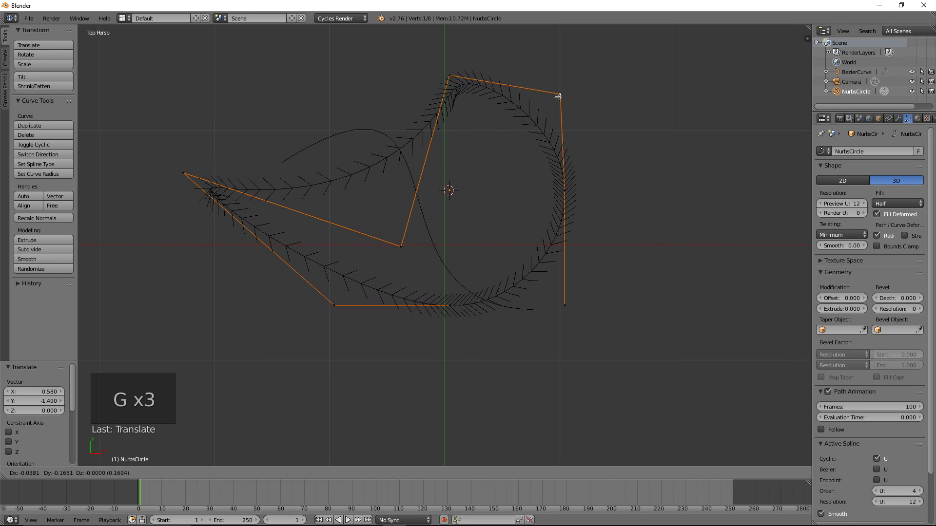
click(485, 254)
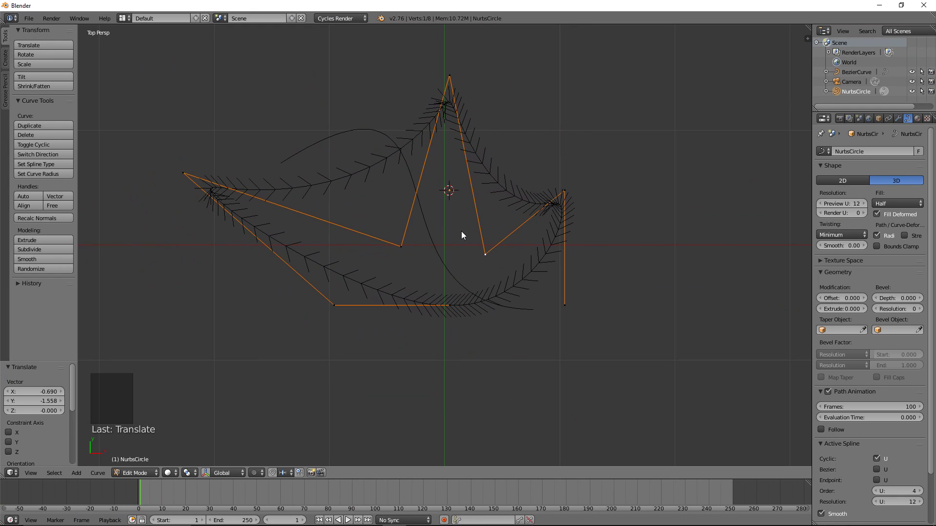
- Return to Object Mode, delete the Nurbs circle and select the Bezier curve with its curve data settings shown
key(Tab)
key(x)
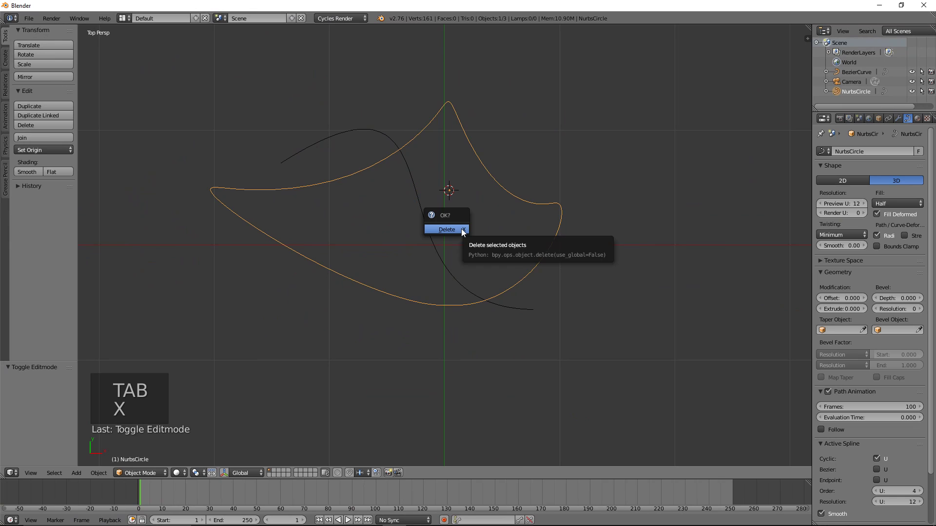
click(462, 229)
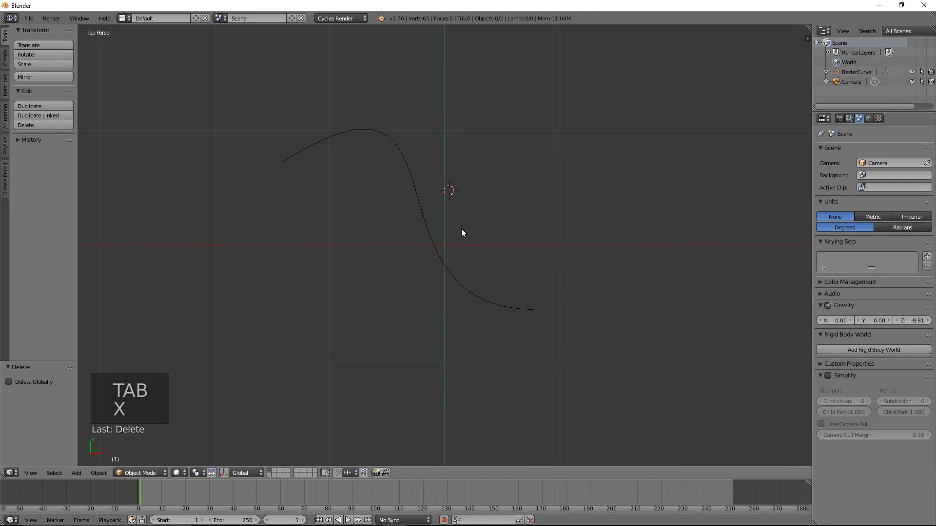
right_click(414, 188)
key(x)
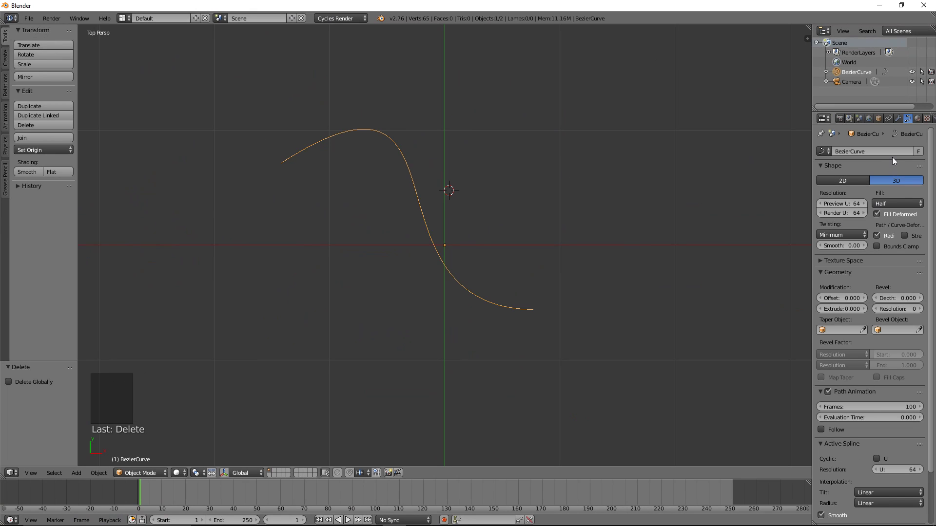
click(906, 119)
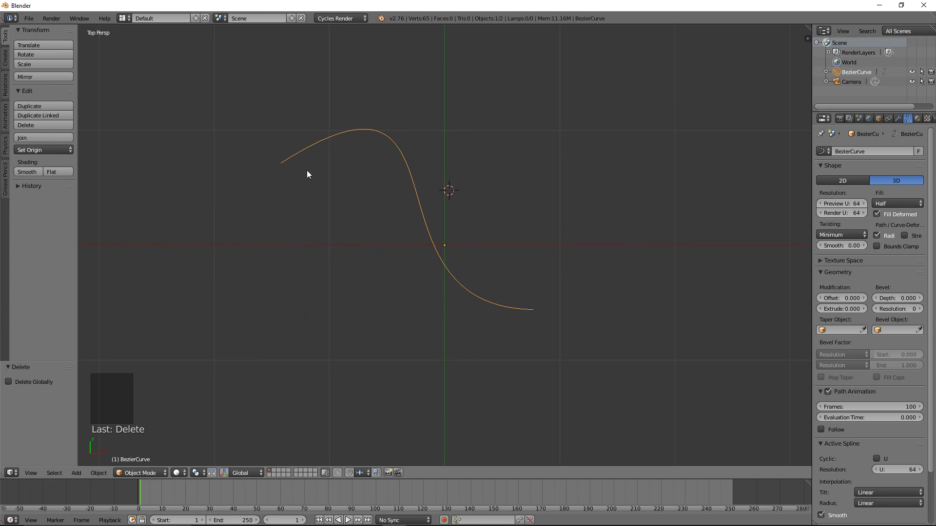
- Keep the Bezier curve's fill mode at Half and set its bevel depth to about 0.121
mouse_move(507, 288)
middle_down()
mouse_move(493, 294)
mouse_move(483, 198)
mouse_move(504, 271)
mouse_move(501, 293)
mouse_move(494, 263)
mouse_move(496, 291)
middle_up()
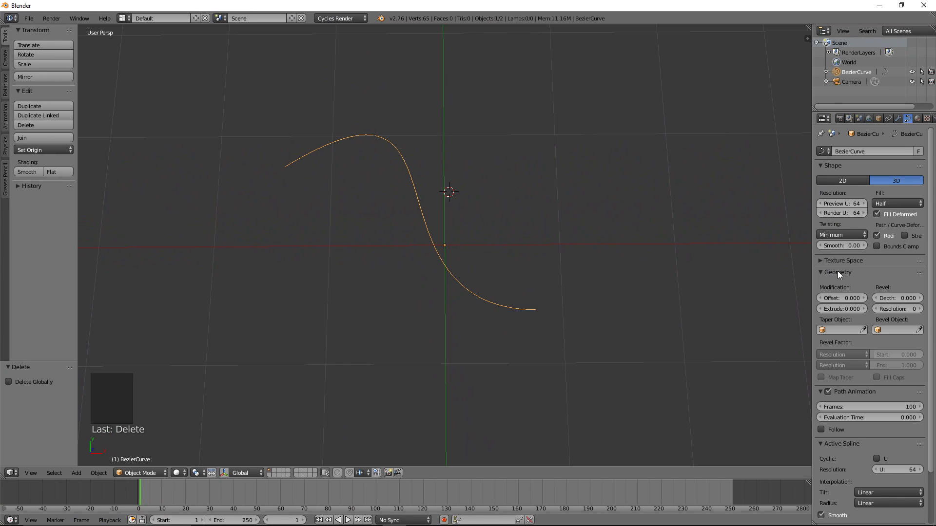
click(887, 202)
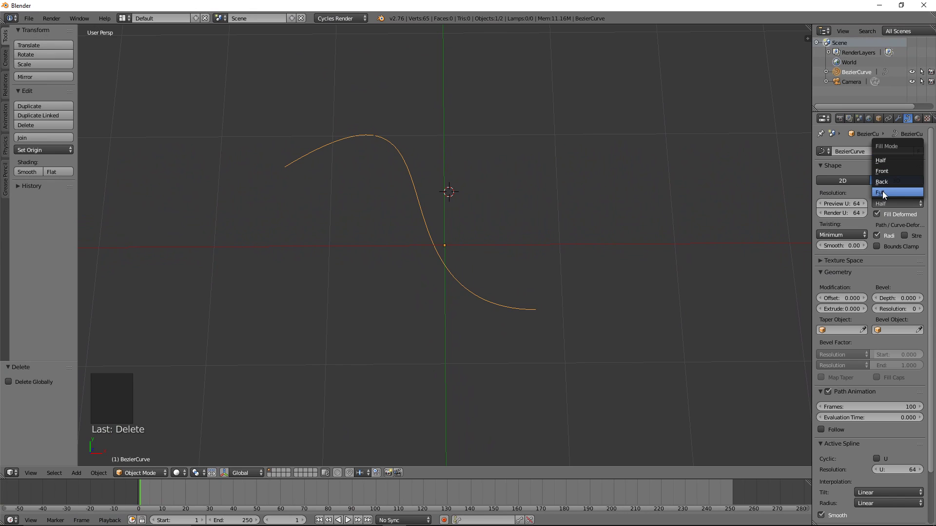
click(878, 161)
click(872, 272)
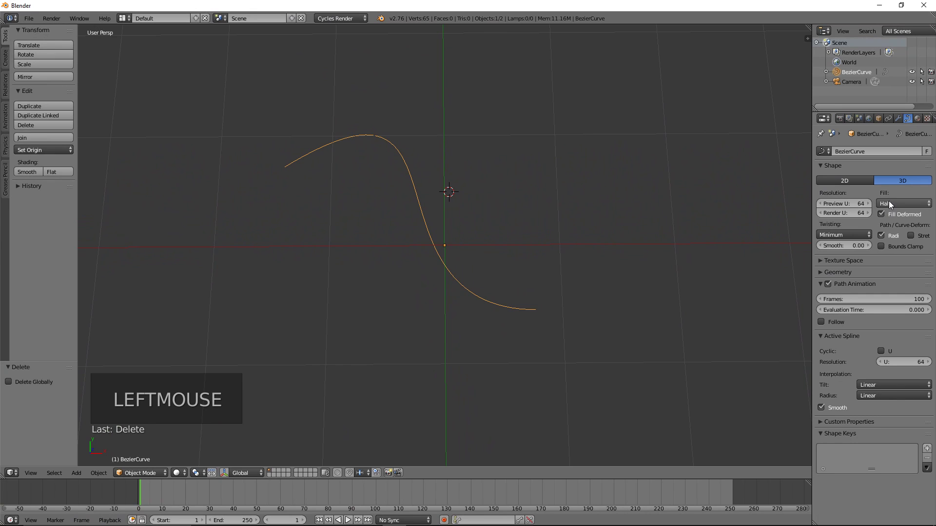
click(853, 272)
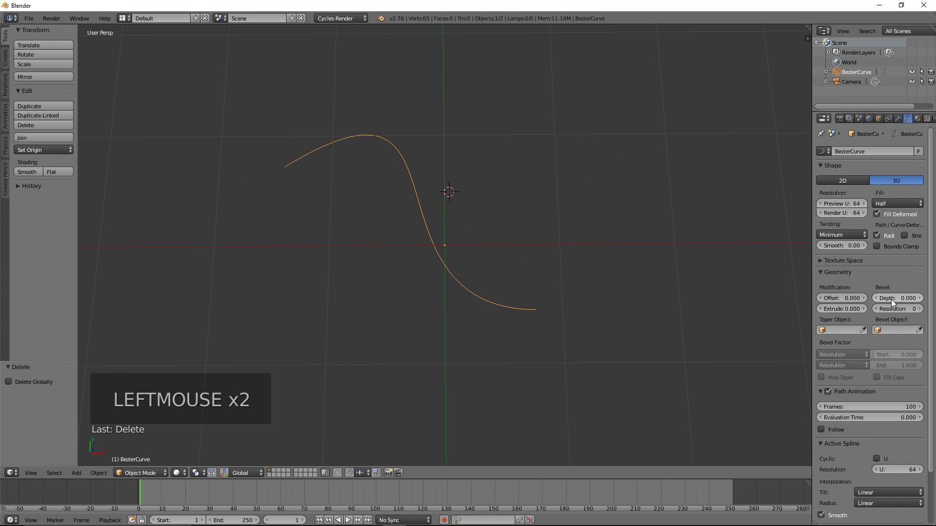
drag(891, 299, 917, 299)
middle_drag(582, 277, 535, 190)
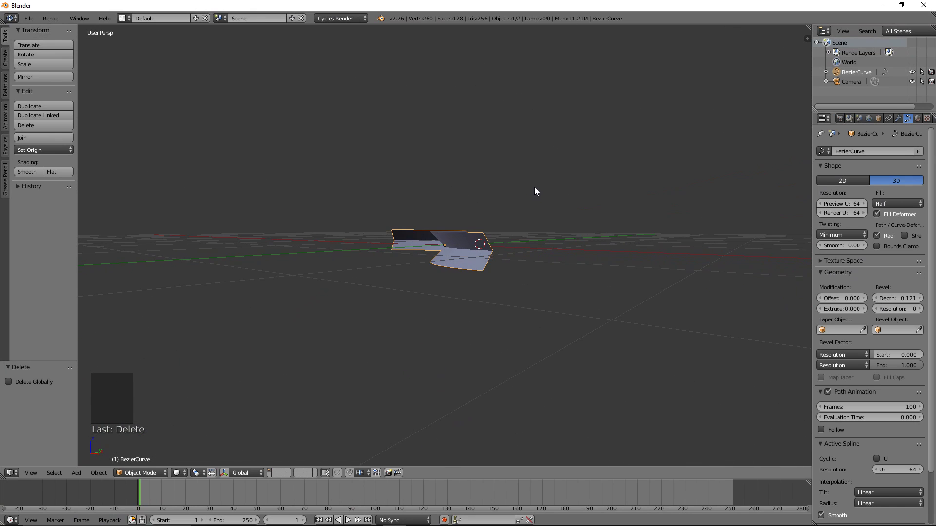
- Try the Front and Back fill modes on the bevelled curve, and choose Full
click(887, 204)
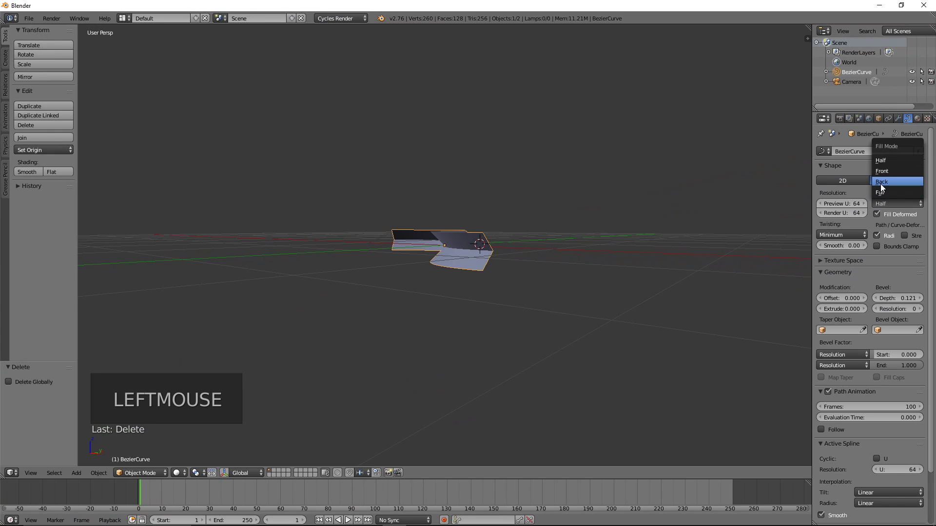
click(885, 170)
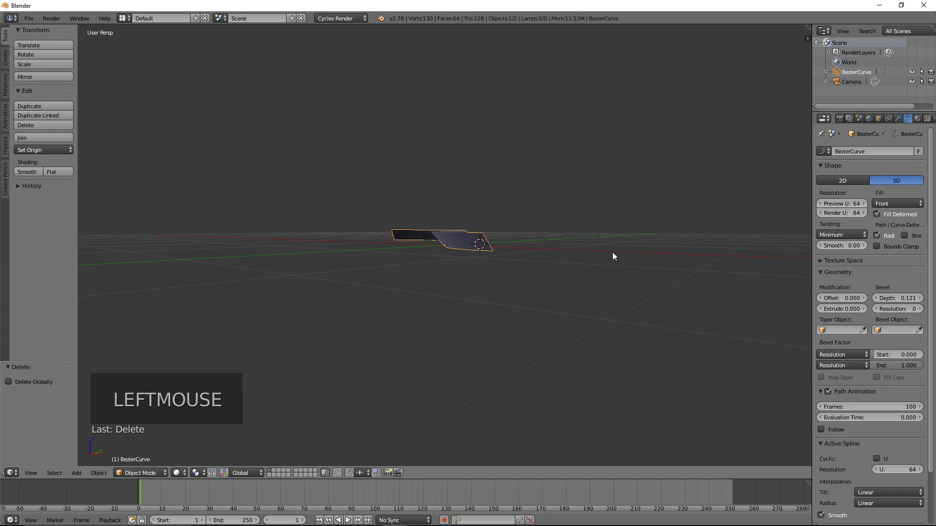
mouse_move(613, 256)
middle_down()
mouse_move(569, 251)
mouse_move(531, 218)
mouse_move(615, 269)
mouse_move(633, 258)
mouse_move(601, 246)
mouse_move(606, 263)
mouse_move(604, 243)
middle_up()
click(894, 203)
click(885, 180)
click(888, 204)
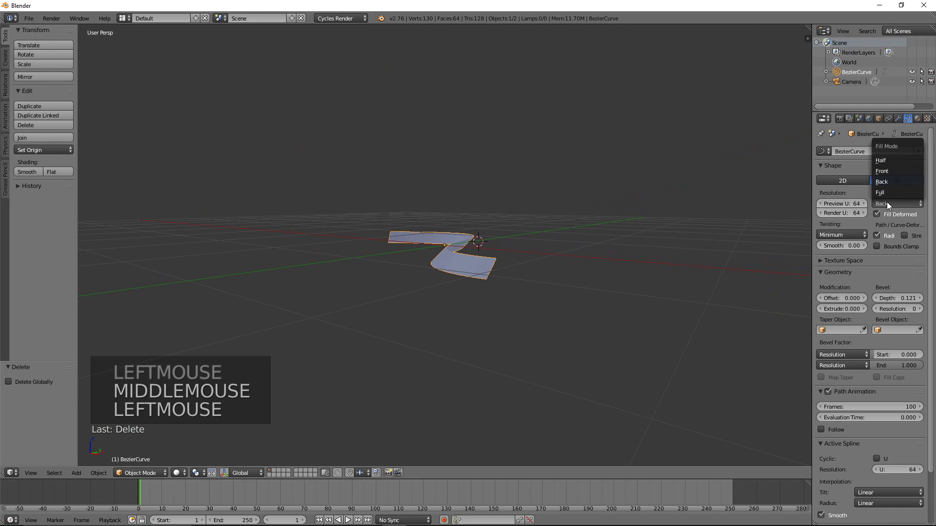
click(880, 193)
mouse_move(593, 291)
middle_down()
mouse_move(542, 260)
mouse_move(548, 286)
mouse_move(586, 321)
mouse_move(753, 285)
mouse_move(551, 286)
middle_up()
- Set the curve's bevel resolution to 10 and inspect the rounded tube up close and from above
click(896, 309)
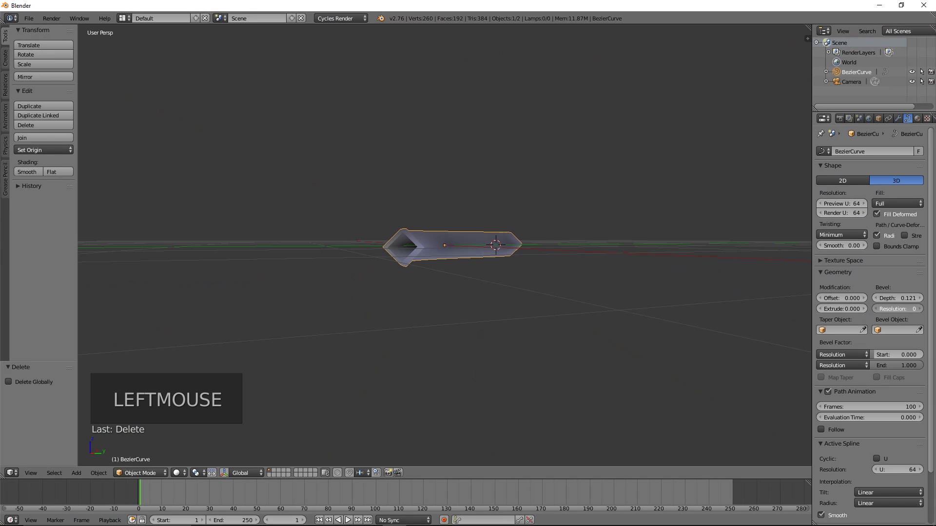
drag(896, 308, 912, 309)
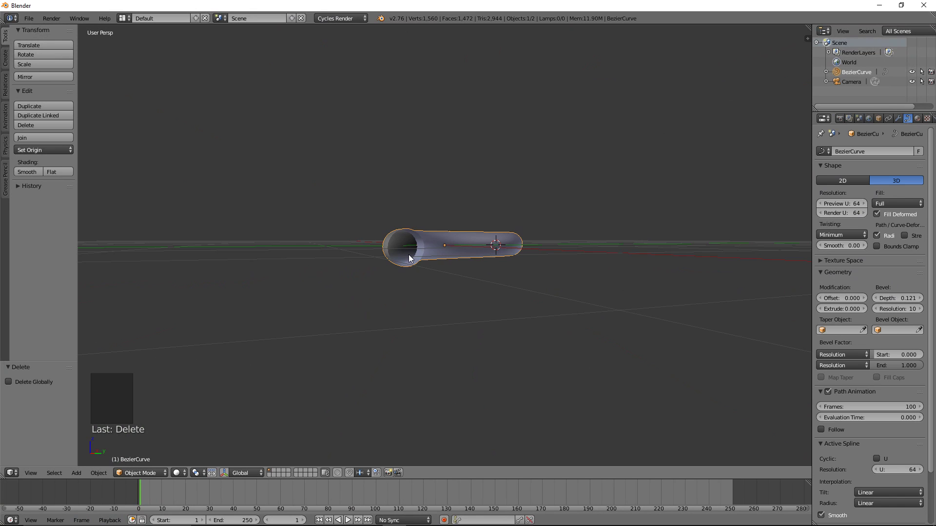
scroll(403, 255, up, 3)
scroll(404, 255, up, 1)
scroll(403, 255, down, 1)
middle_drag(404, 255, 493, 298)
scroll(452, 261, down, 3)
scroll(467, 285, down, 1)
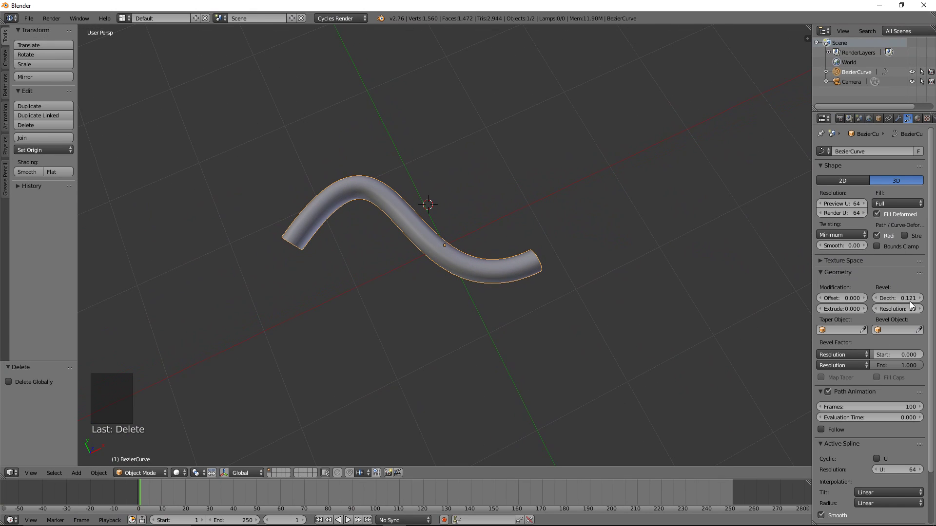
- Reset the curve's bevel depth to 0 and set its extrude value to about 0.138
drag(906, 298, 848, 298)
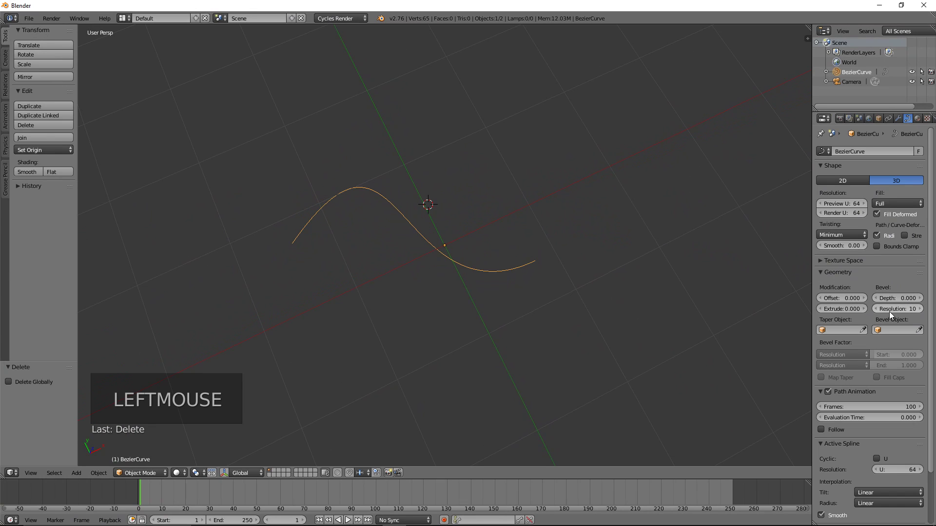
click(830, 309)
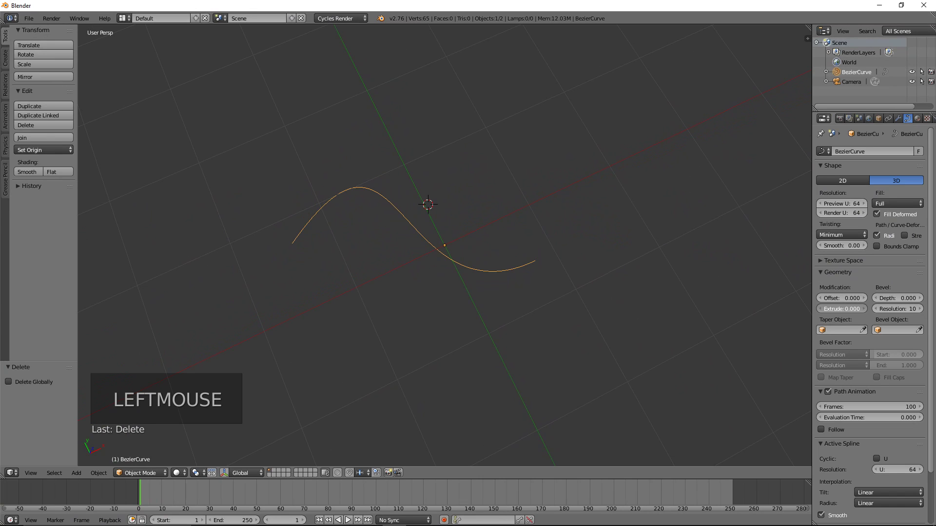
mouse_move(829, 309)
mouse_down()
mouse_move(859, 309)
mouse_move(820, 313)
mouse_up()
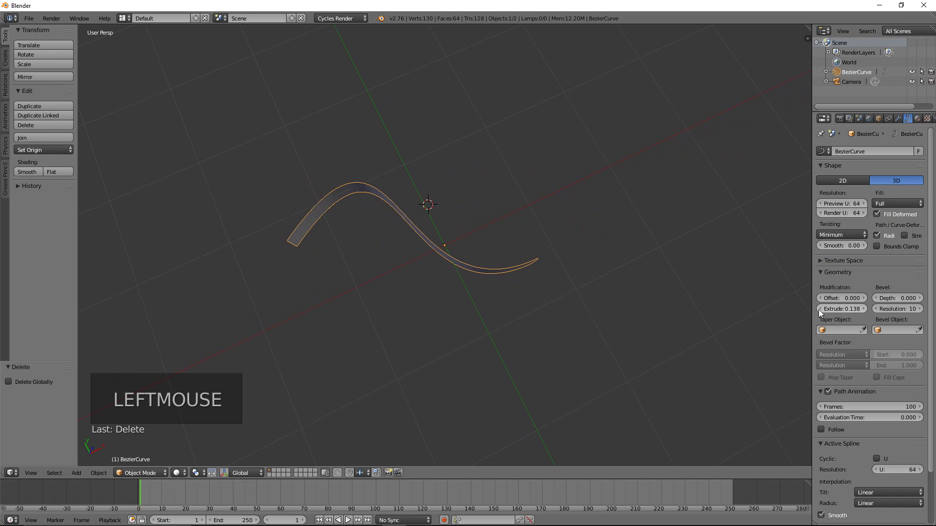
middle_drag(617, 304, 658, 224)
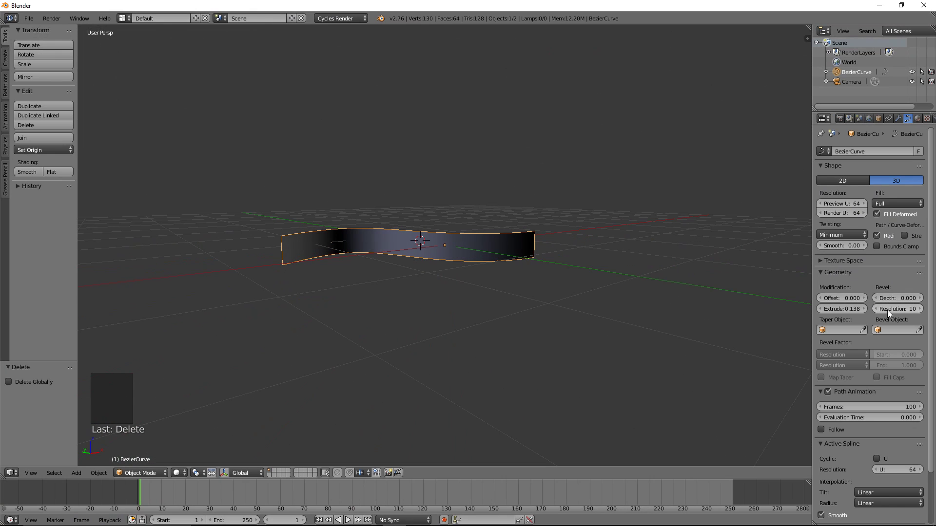
- Set the extruded curve's bevel depth to about 0.091 and inspect the profile from the side and above
drag(897, 298, 921, 298)
middle_drag(558, 311, 392, 291)
scroll(300, 263, up, 2)
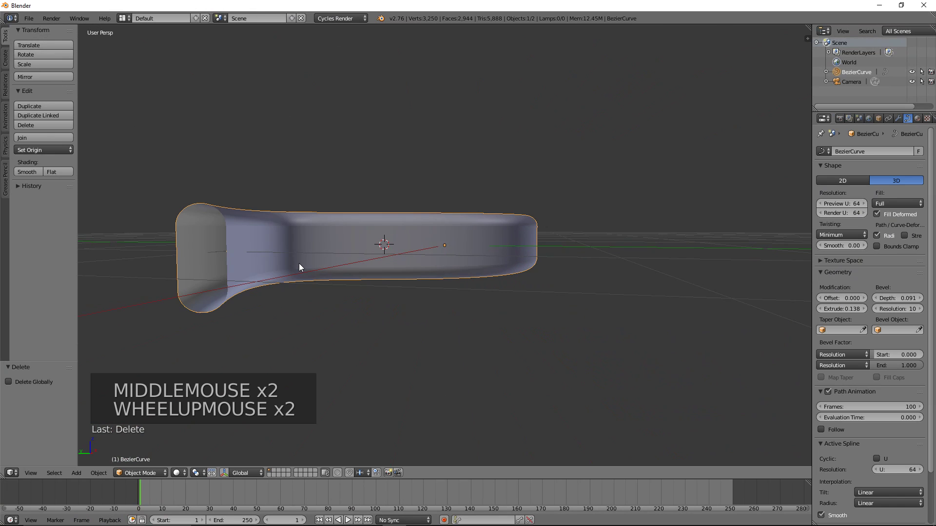
middle_drag(307, 263, 445, 368)
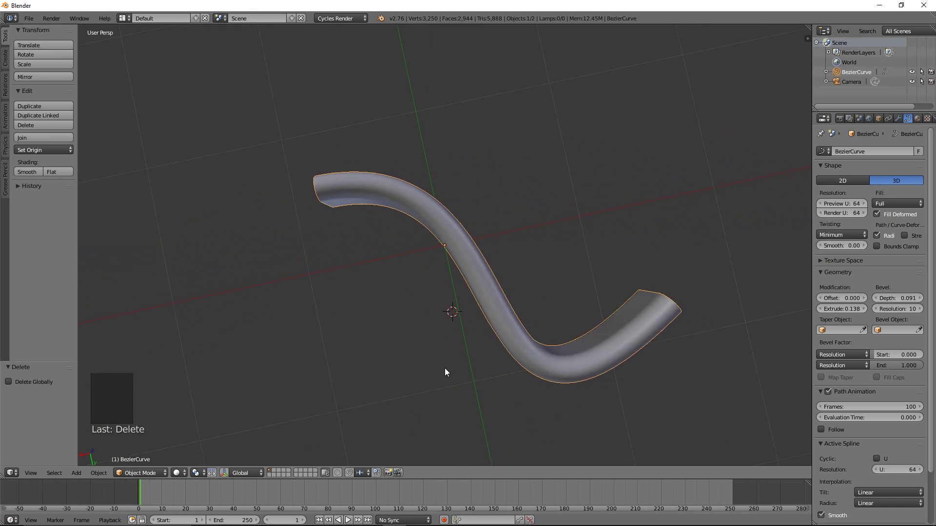
scroll(460, 334, down, 4)
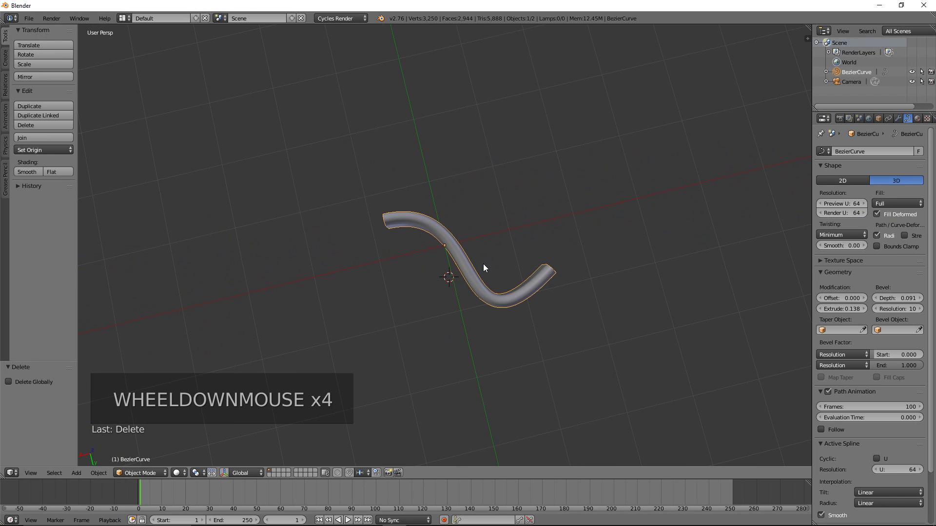
key(Tab)
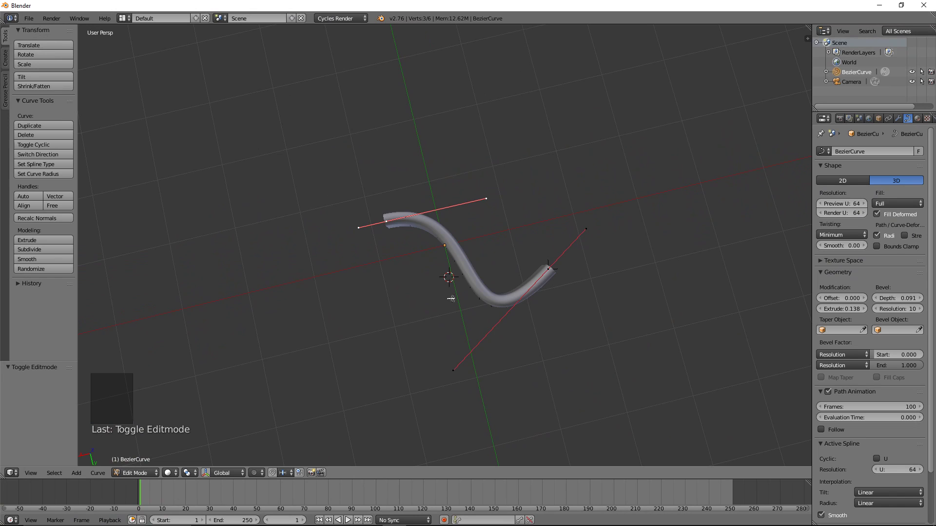
key(Tab)
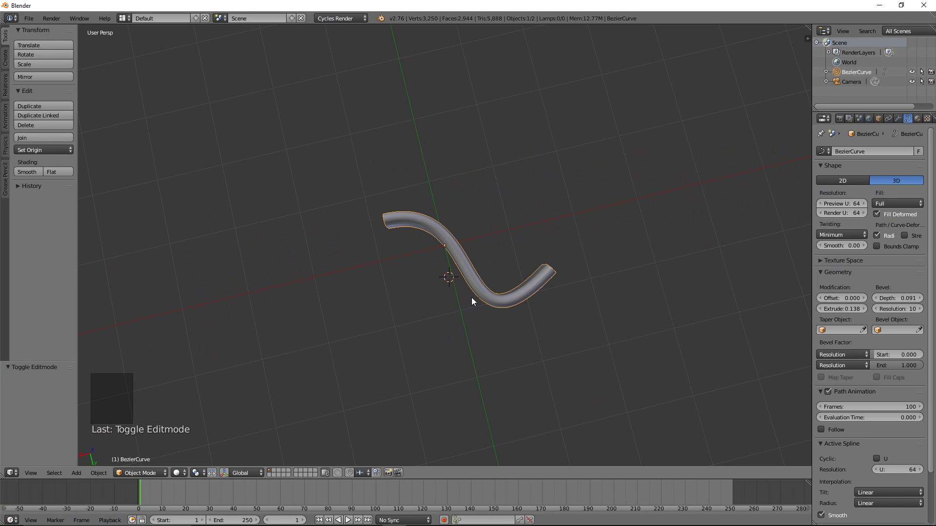
middle_drag(428, 316, 436, 274)
scroll(436, 289, down, 2)
scroll(437, 289, down, 1)
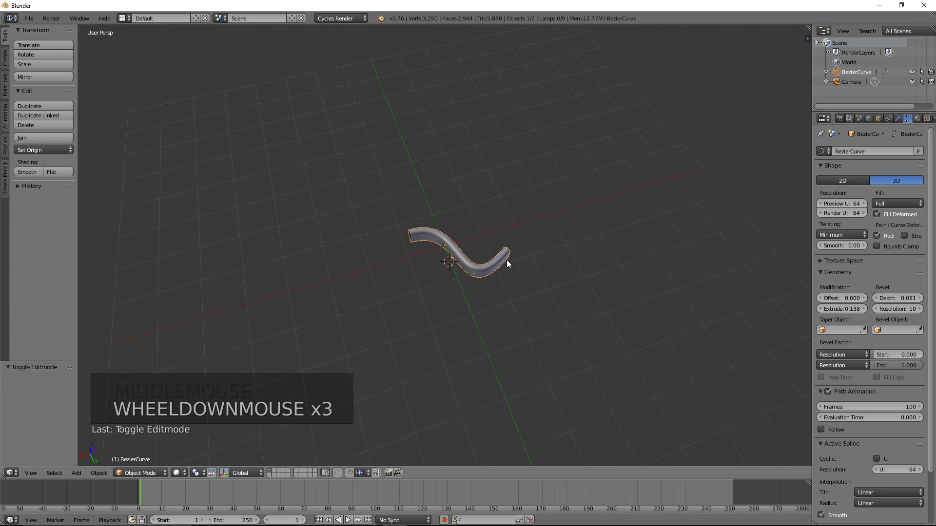
- Switch to top view and convert the Bezier curve to a mesh with Mesh from Curve/Meta/Surf/Text
key(KP_7)
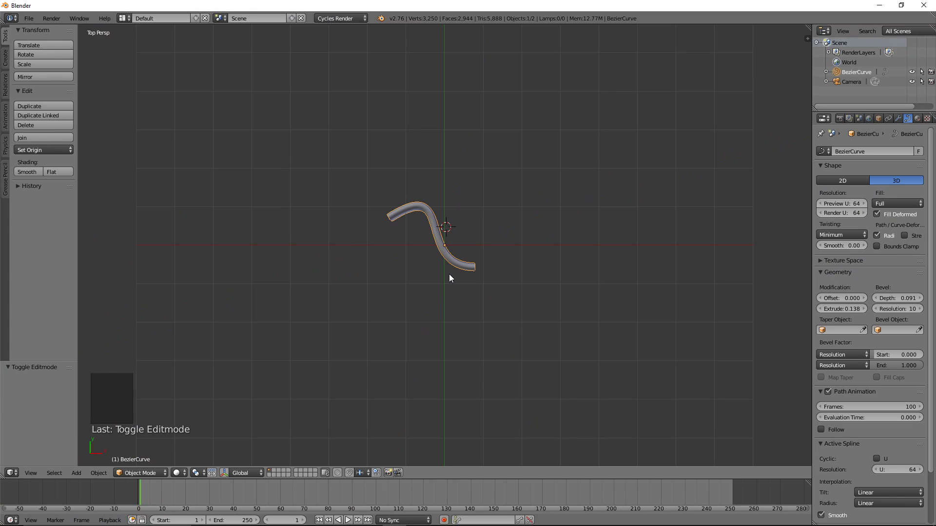
key(alt+c)
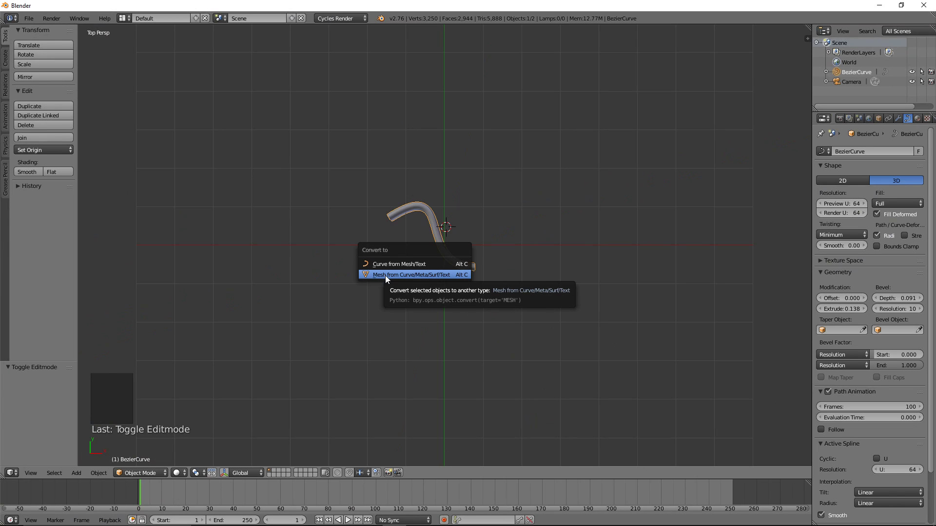
click(451, 275)
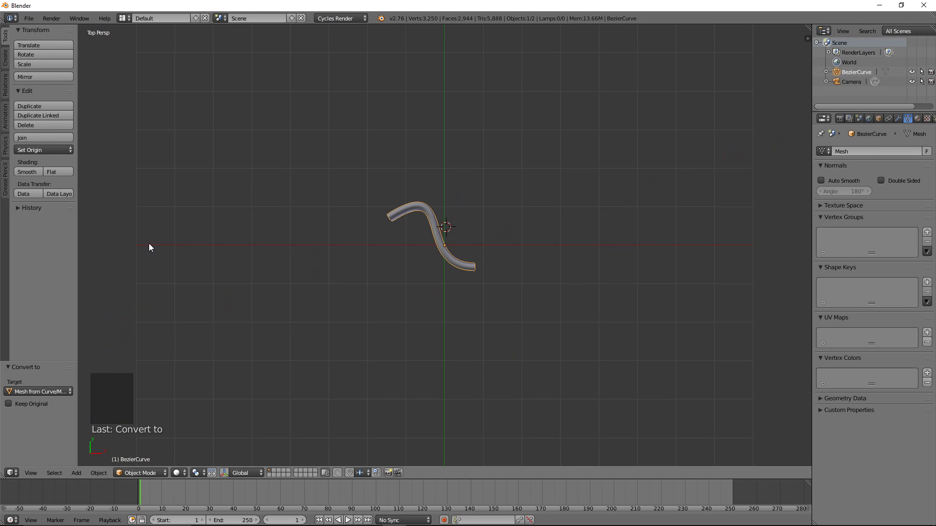
click(51, 474)
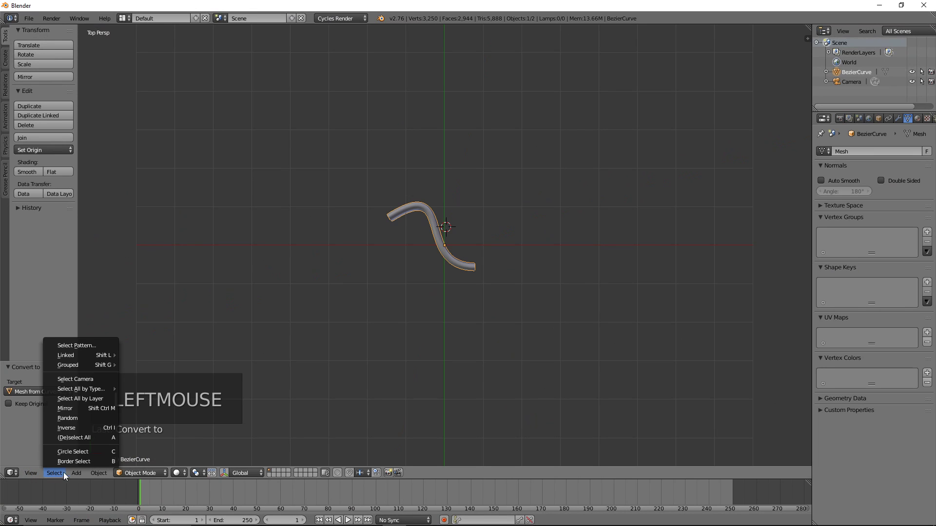
mouse_move(82, 474)
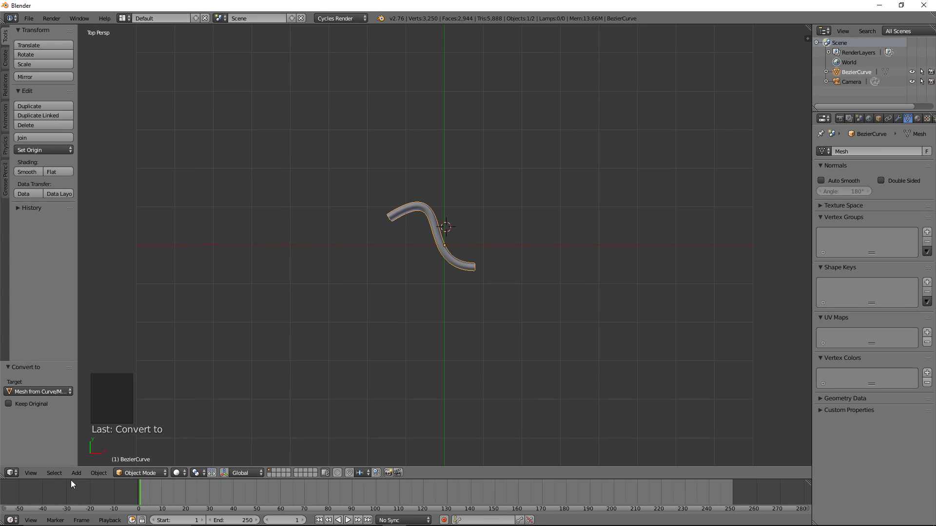
click(98, 474)
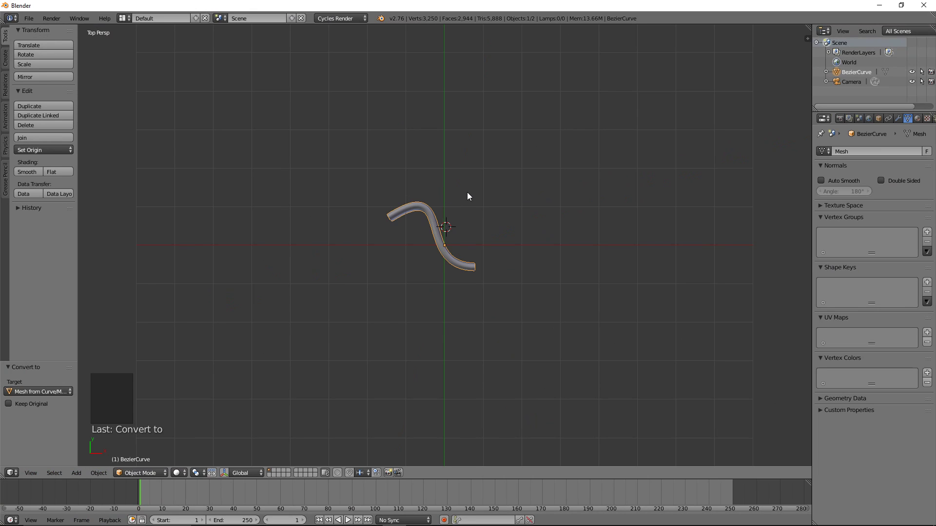
- Put the converted mesh into Edit Mode and view its geometry from an angle
scroll(441, 240, up, 5)
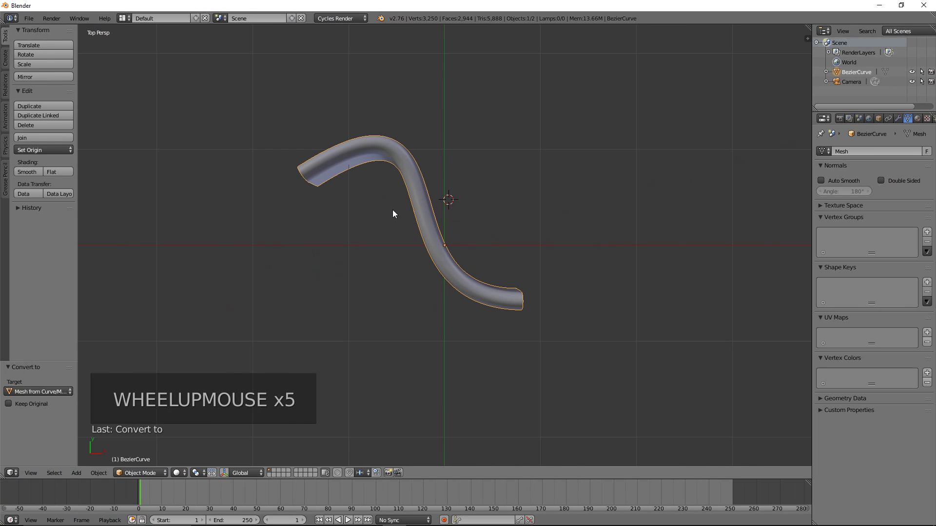
key(Tab)
middle_drag(388, 213, 570, 201)
scroll(570, 201, down, 4)
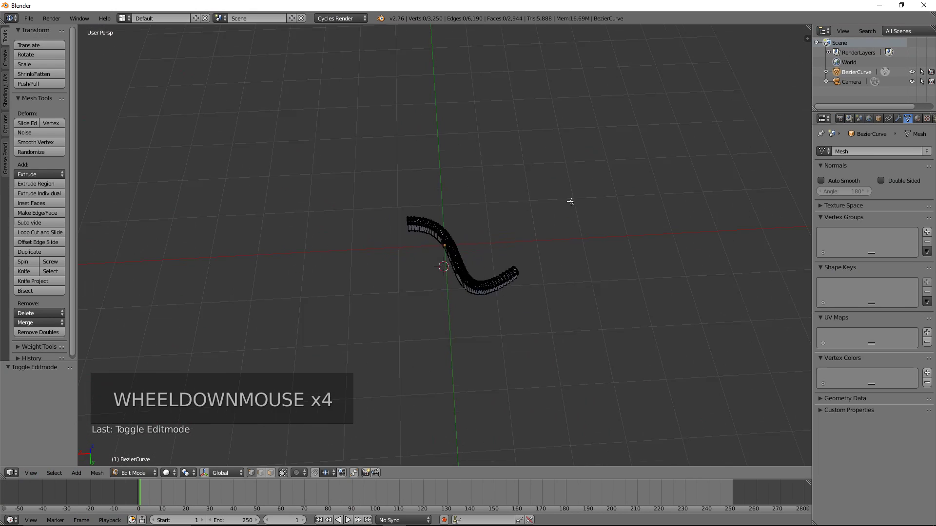
- Examine the converted mesh's geometry in Edit Mode from several angles and distances
scroll(570, 202, down, 1)
middle_click(512, 226)
scroll(463, 225, up, 6)
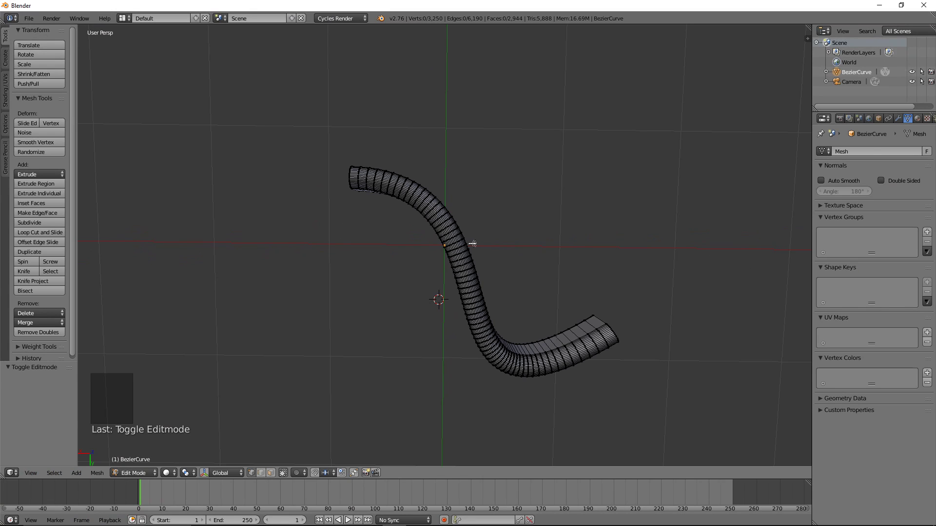
middle_drag(598, 239, 413, 209)
scroll(482, 205, down, 4)
middle_drag(482, 204, 543, 220)
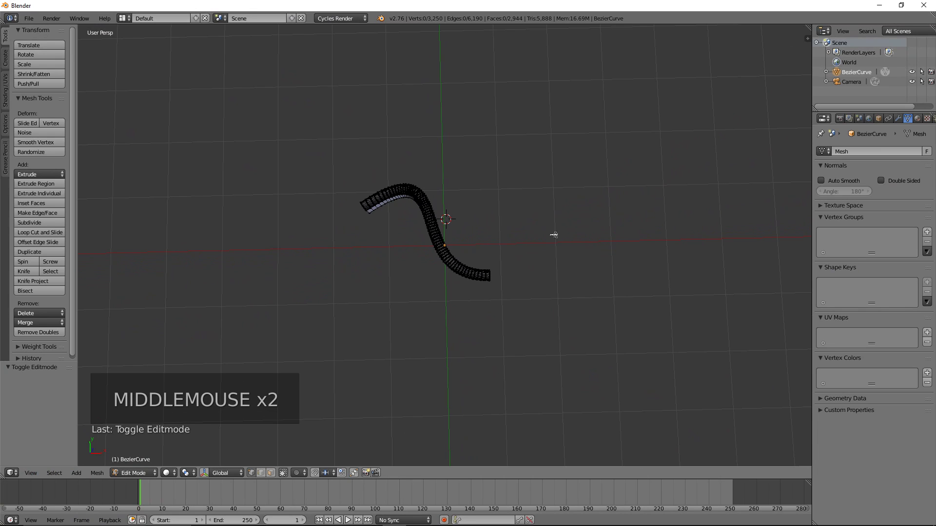
- Return the converted mesh to Object Mode and look over the Nurbs surface types available for adding
key(shift+a)
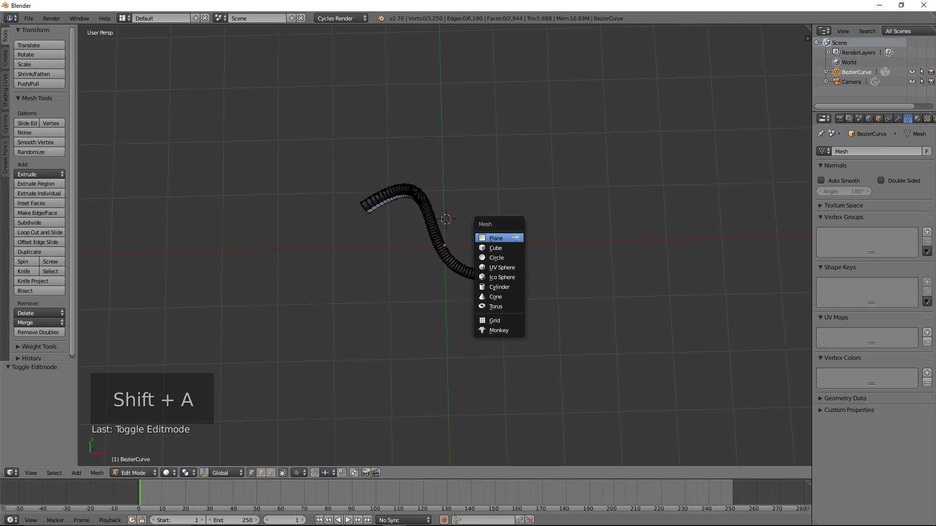
key(Tab)
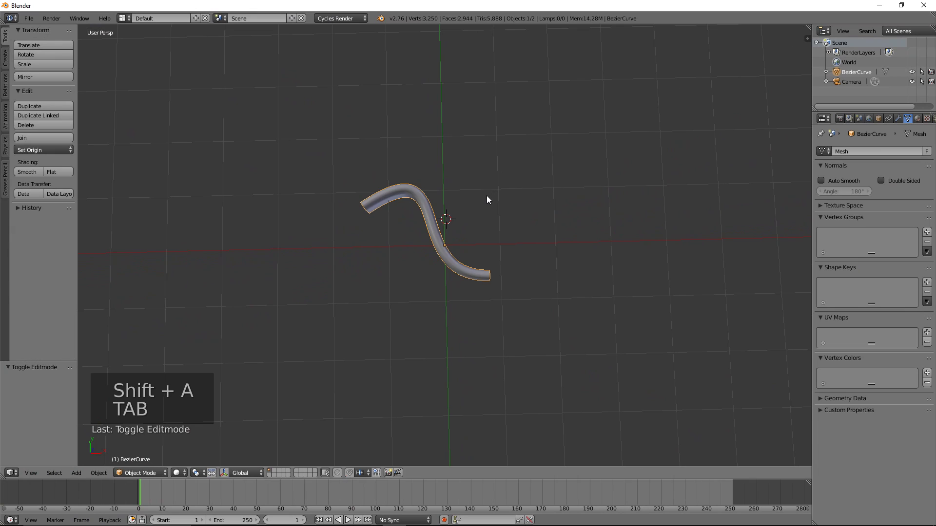
key(shift+a)
mouse_move(485, 200)
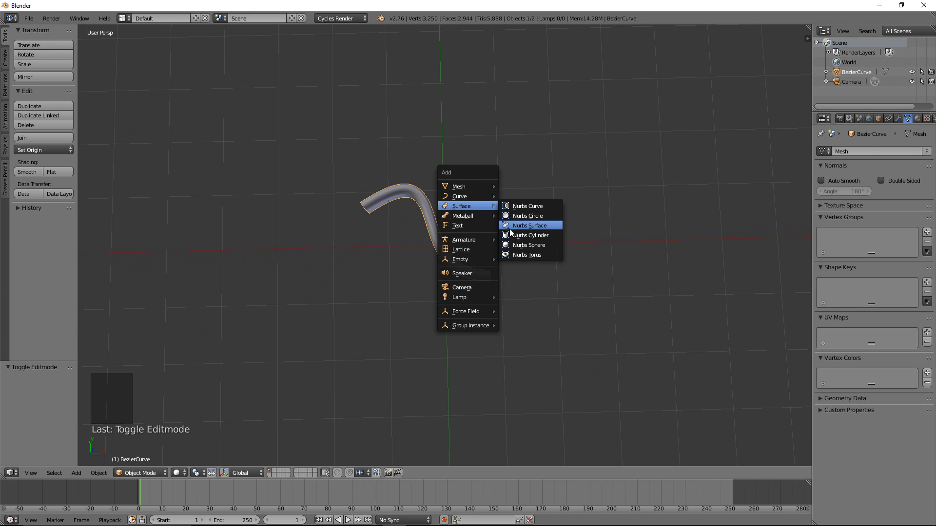
key(Escape)
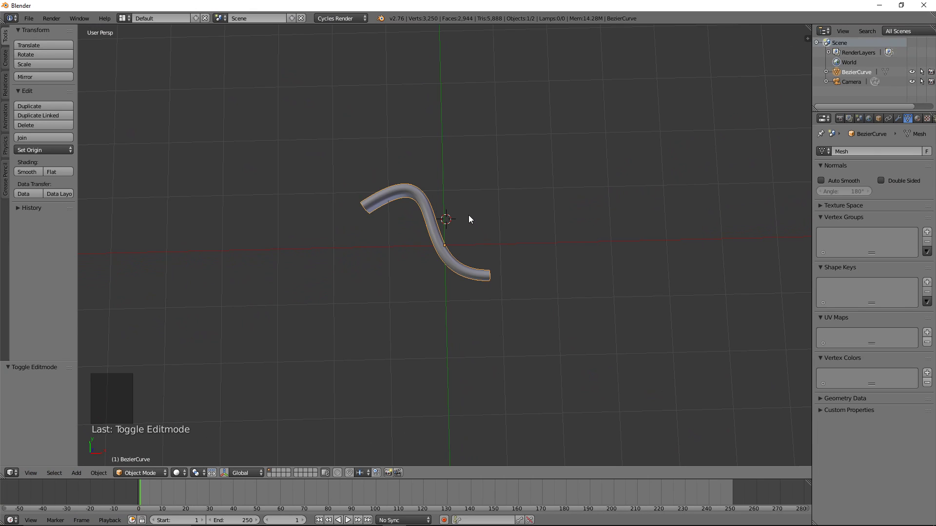
- Switch to top view and delete the converted curve mesh from the scene
scroll(455, 218, down, 1)
key(KP_7)
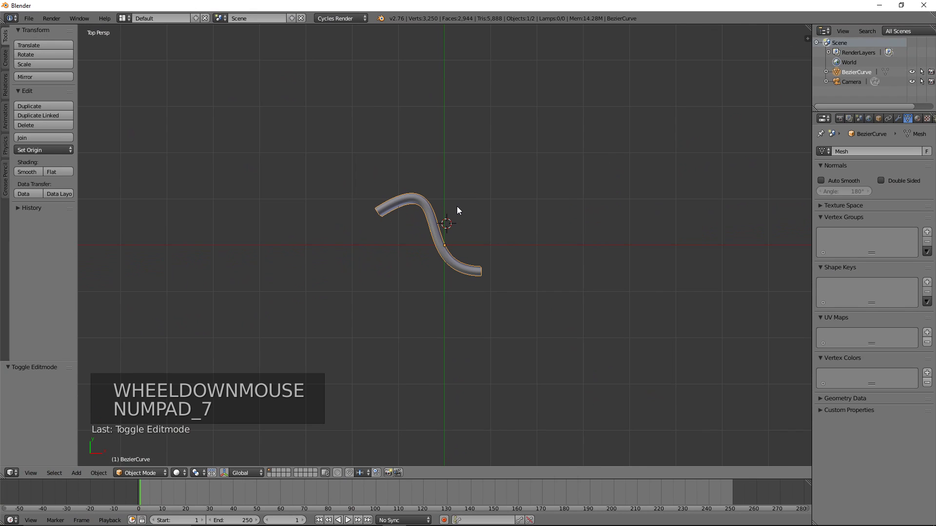
key(x)
click(458, 208)
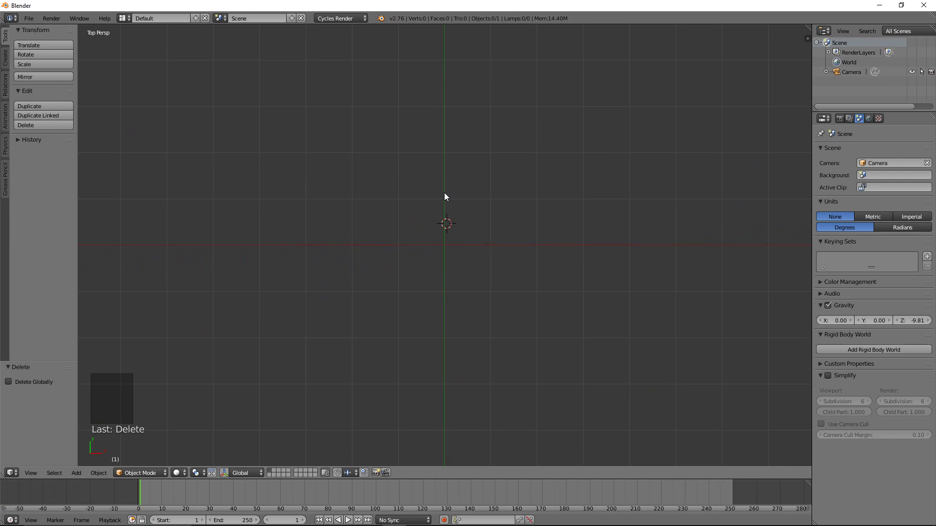
- Snap the 3D cursor to the center and add a Text object there
key(shift+s)
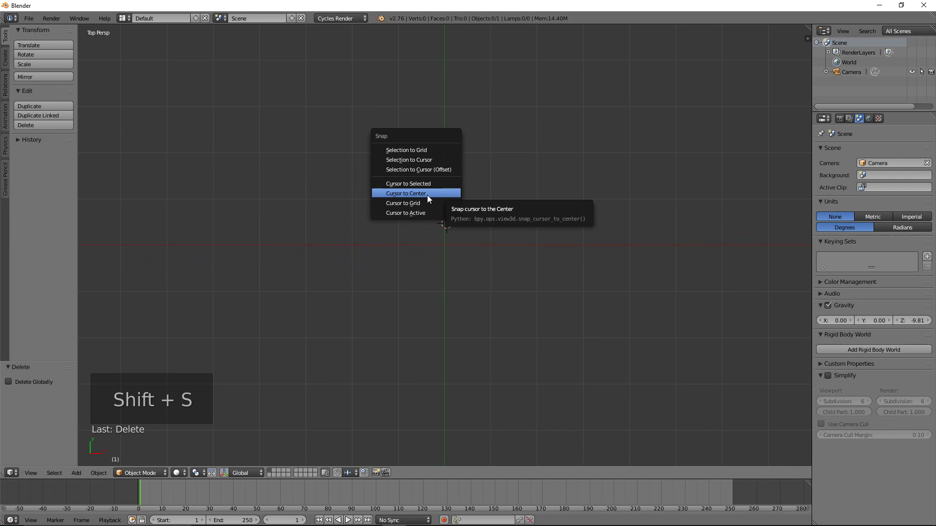
click(426, 193)
key(shift+a)
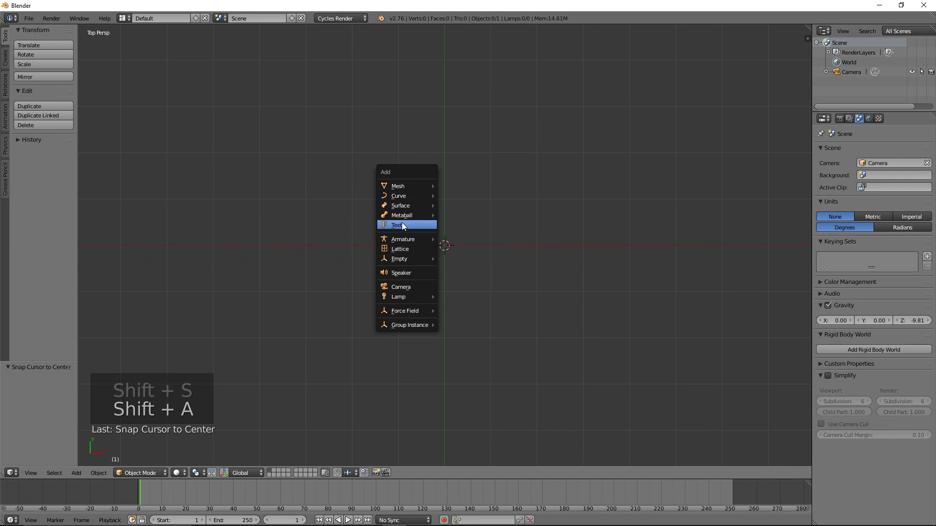
click(401, 224)
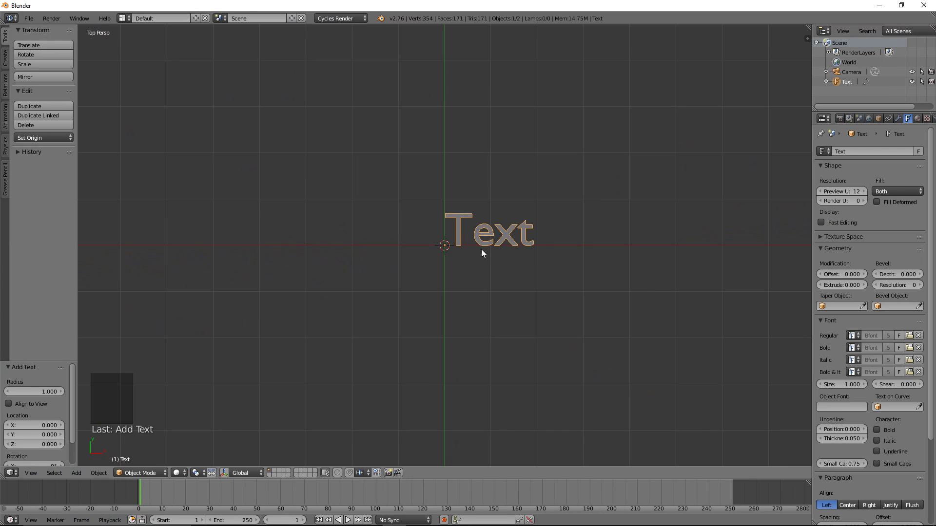
- Replace the text object's default wording with "I love 3D Modeling!" and return to Object Mode
click(838, 82)
key(Tab)
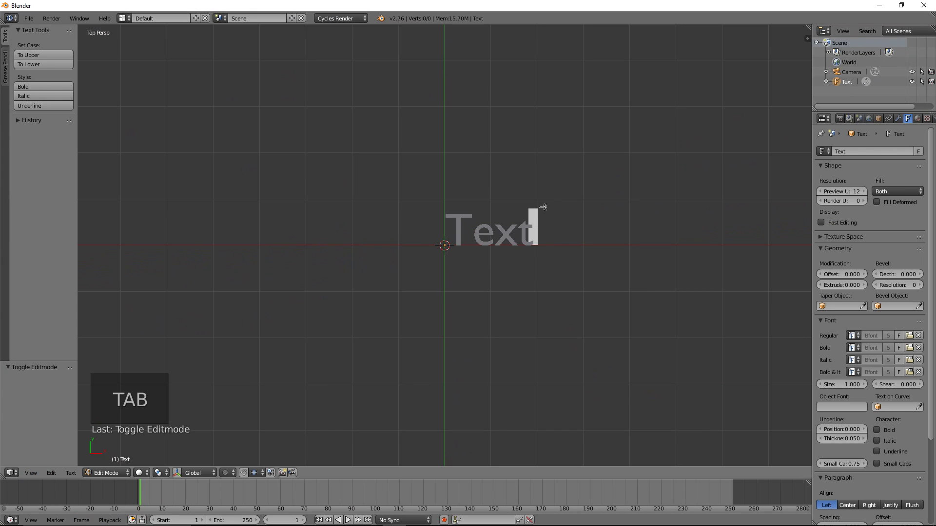
key(BackSpace)
key(BackSpace)
key(BackSpace)
key(BackSpace)
key(BackSpace)
key(BackSpace)
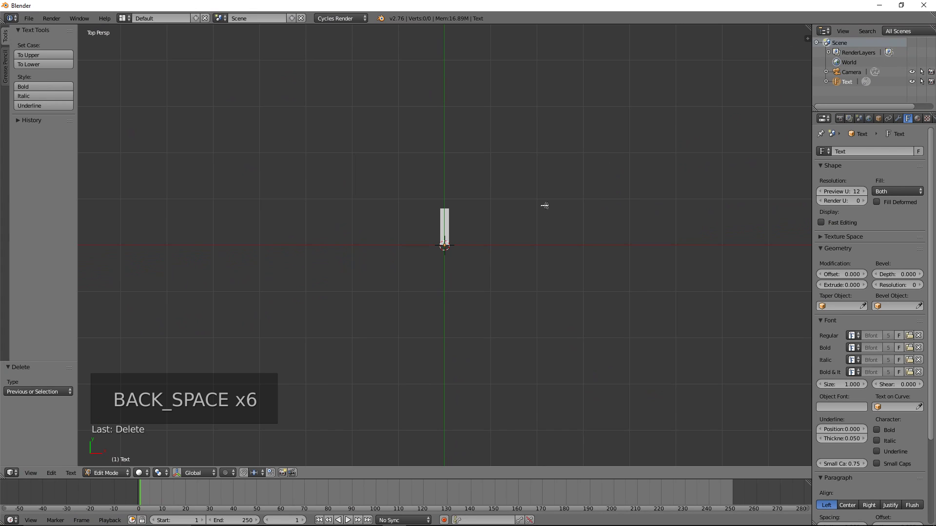
text(I love )
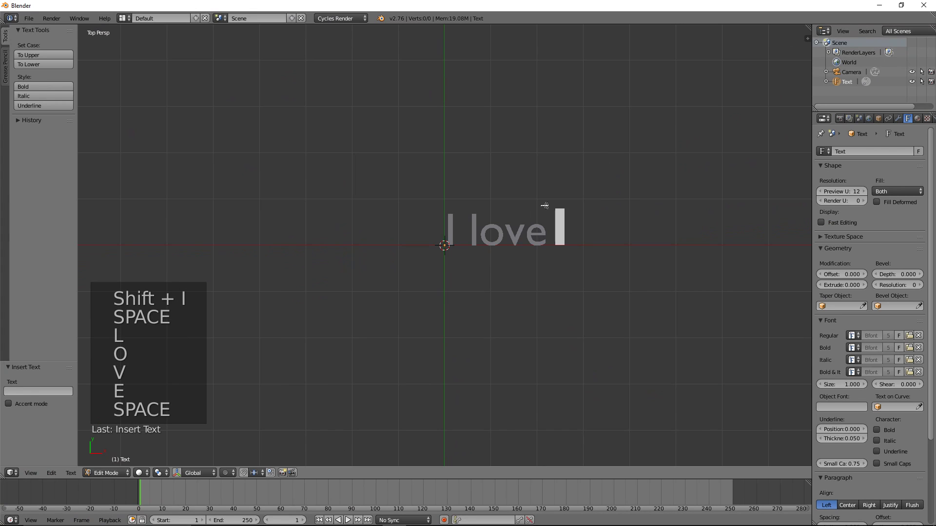
text(3D Mo)
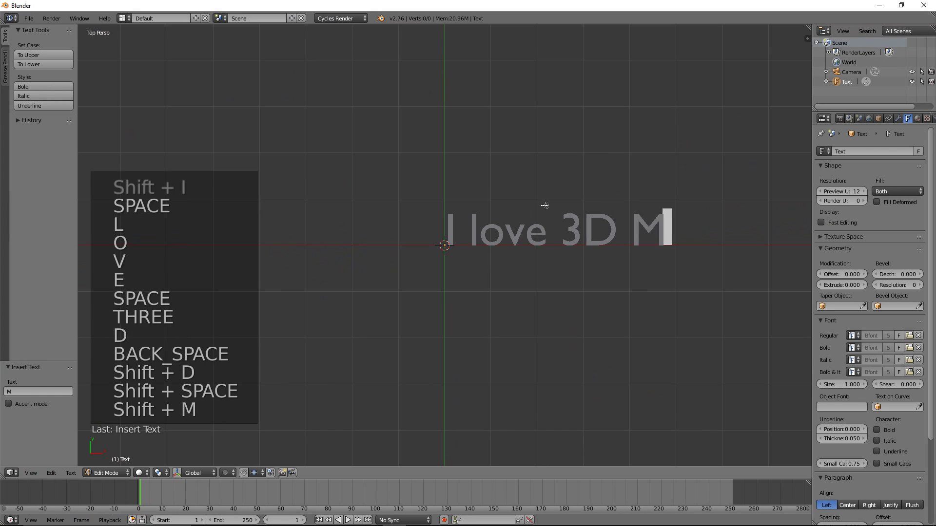
key(BackSpace)
text(odeling)
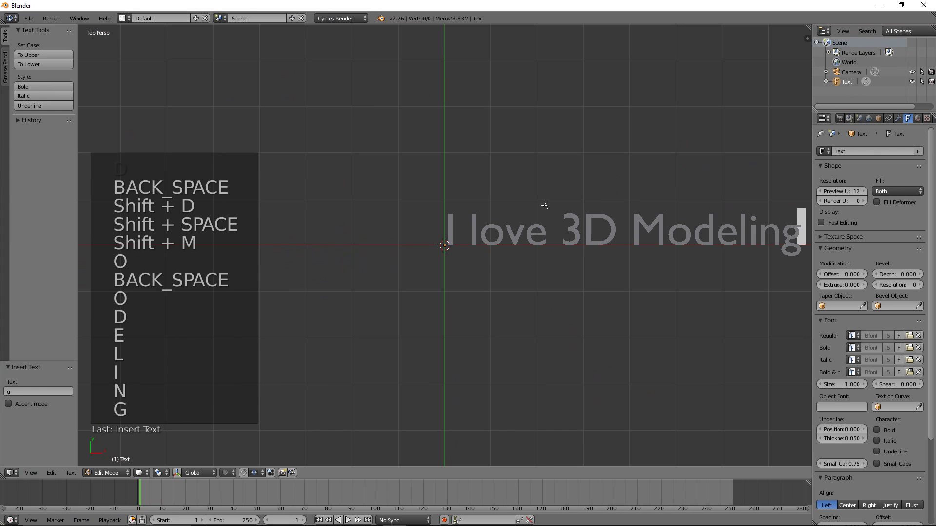
text(!)
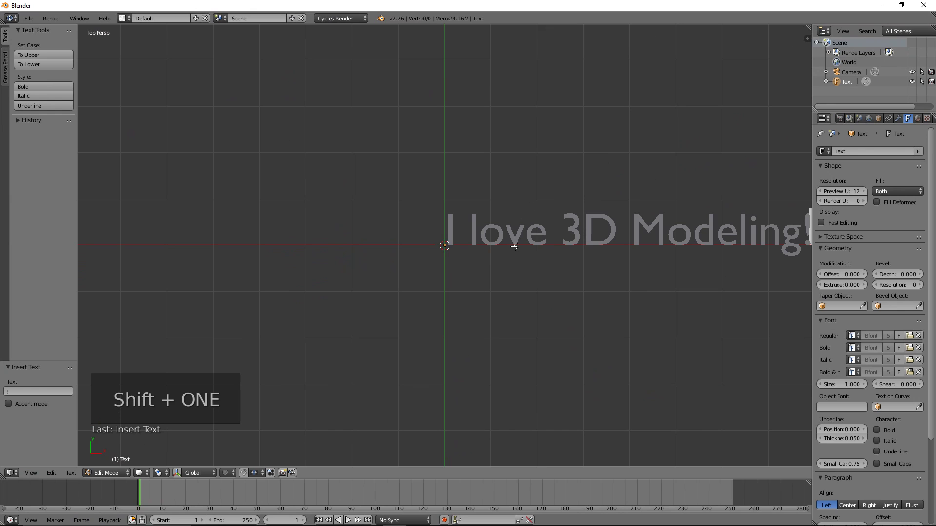
key(Tab)
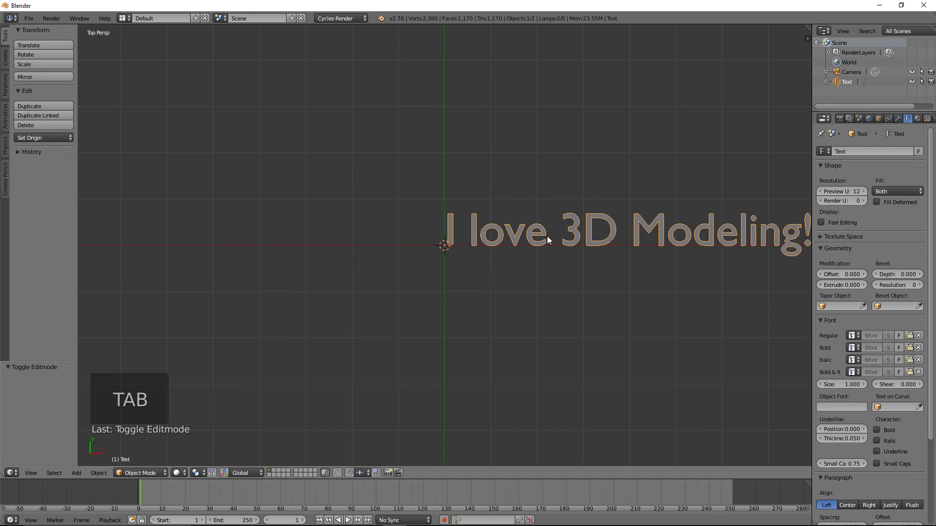
key(g)
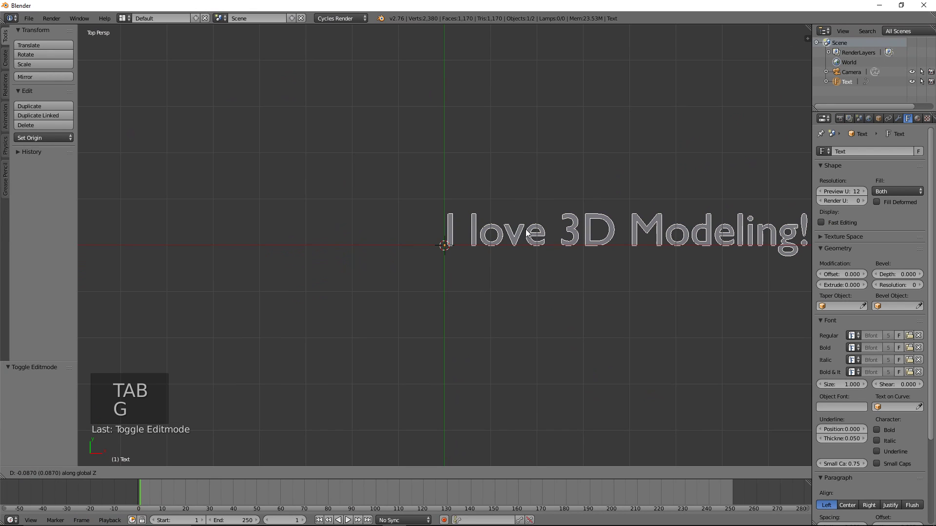
click(609, 229)
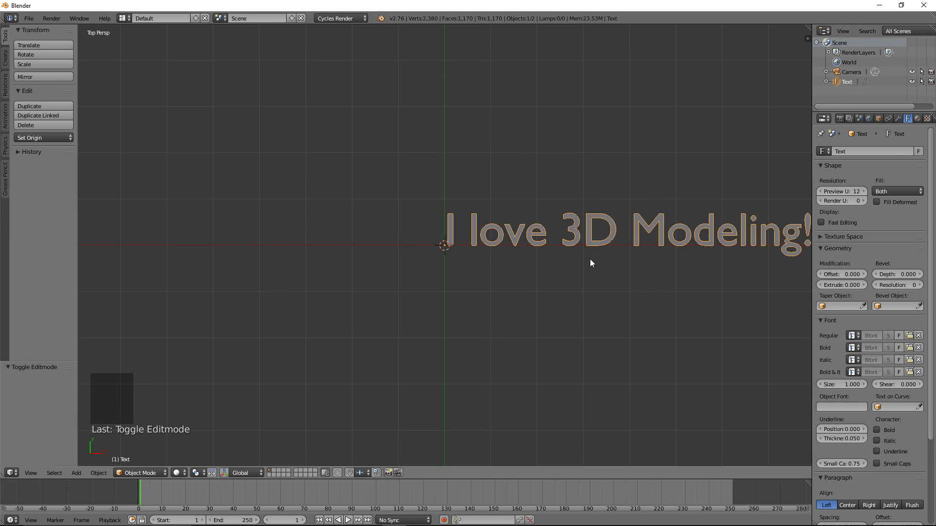
key(g)
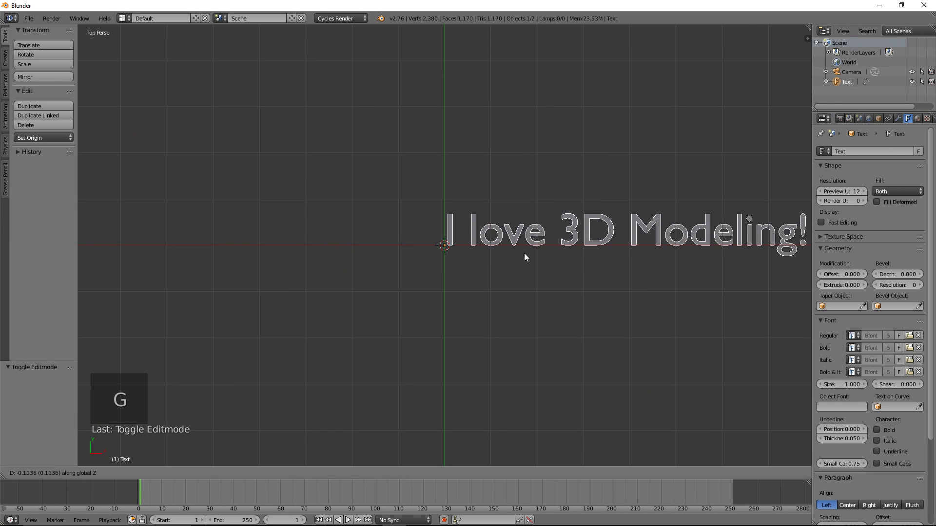
key(Escape)
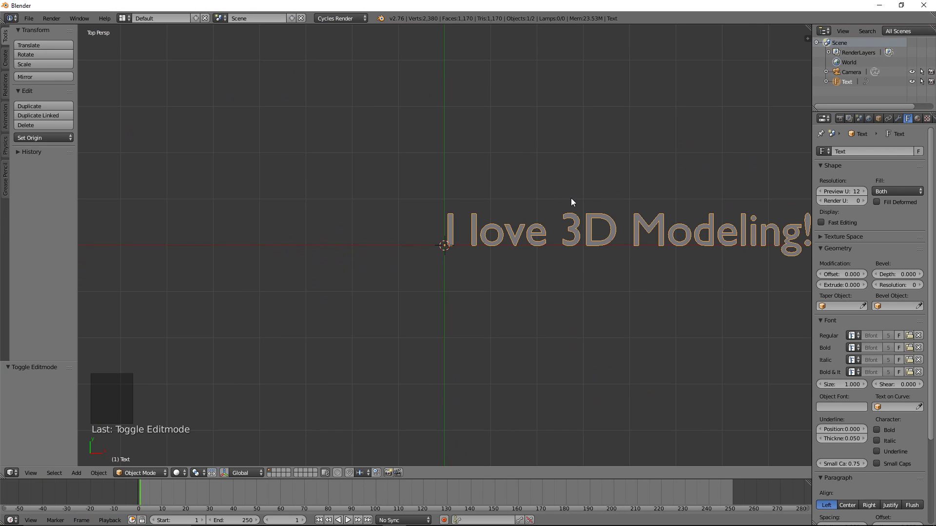
- Move the text by about -3.56 in X and 0.095 in Y to center it over the origin
key(g)
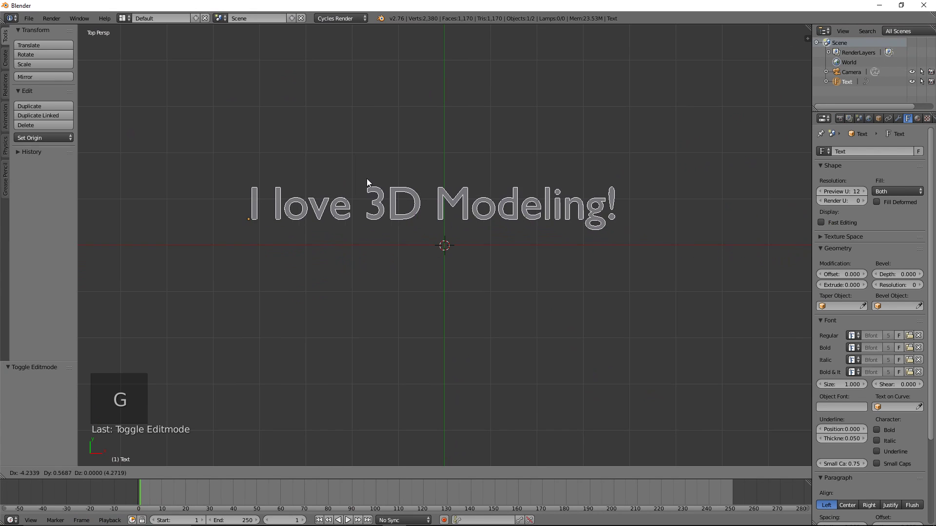
click(399, 200)
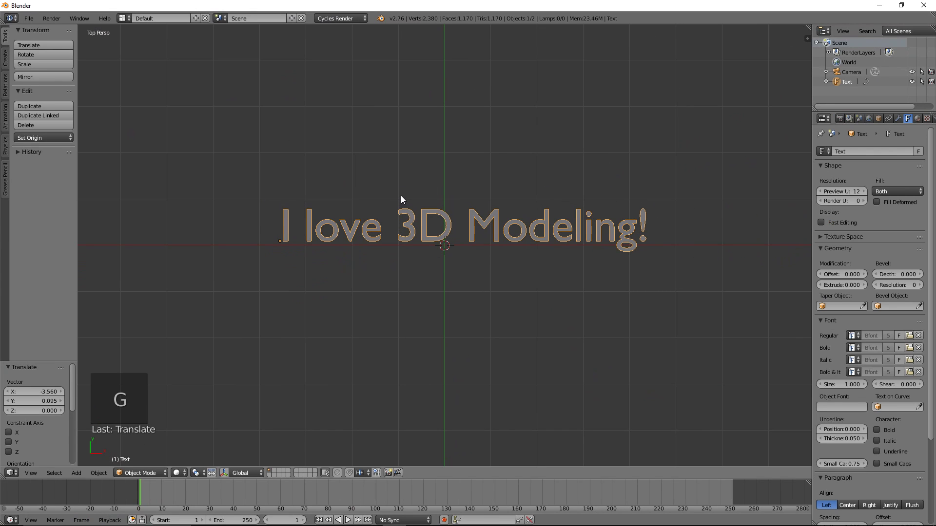
key(Tab)
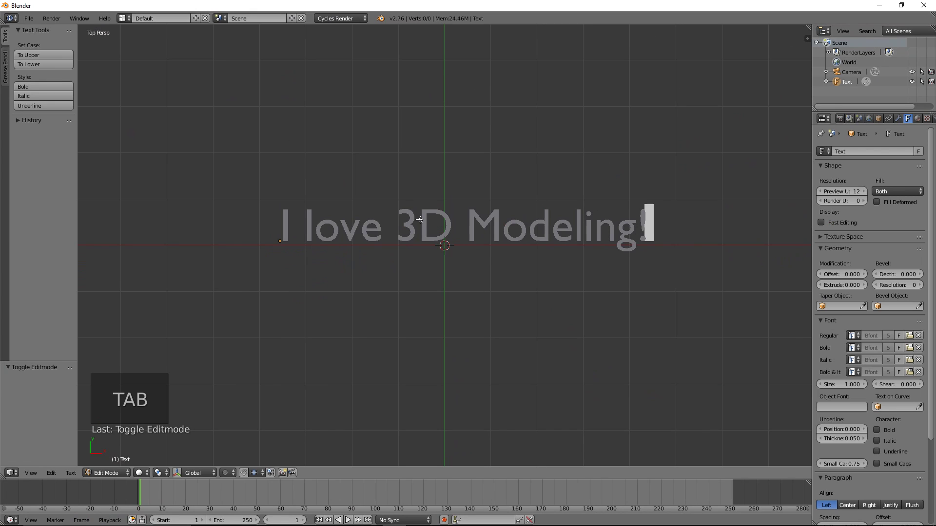
right_click(281, 241)
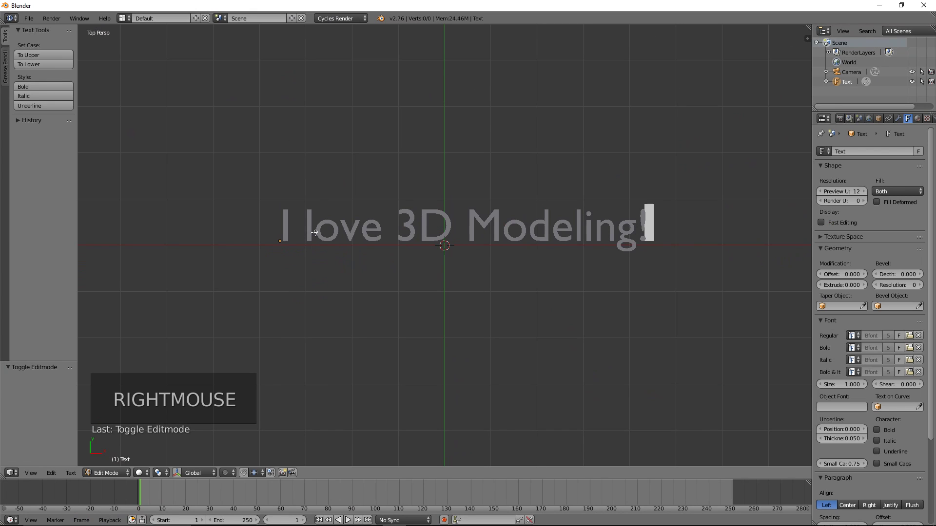
text(s)
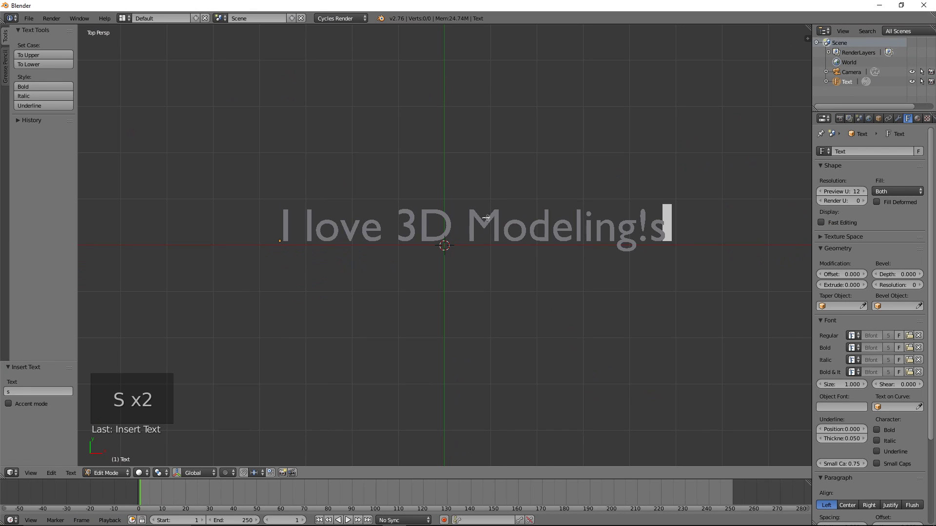
key(BackSpace)
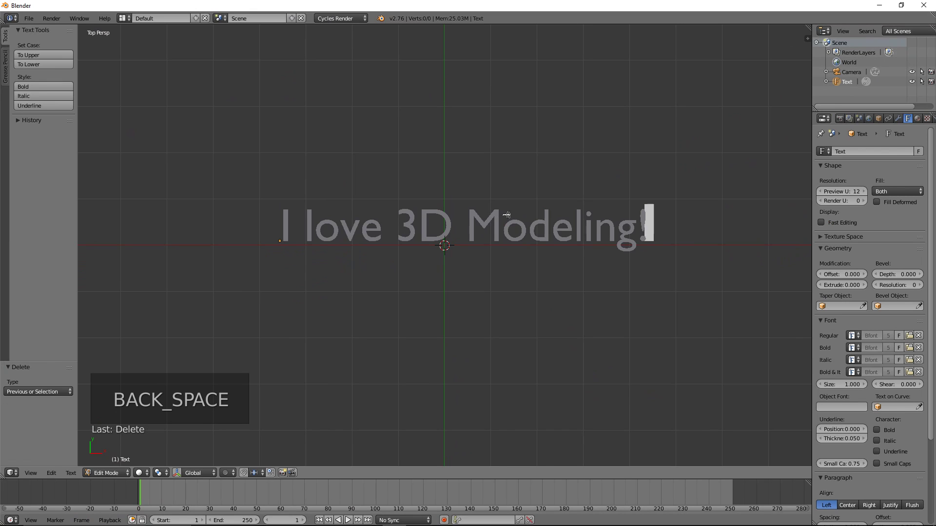
key(Tab)
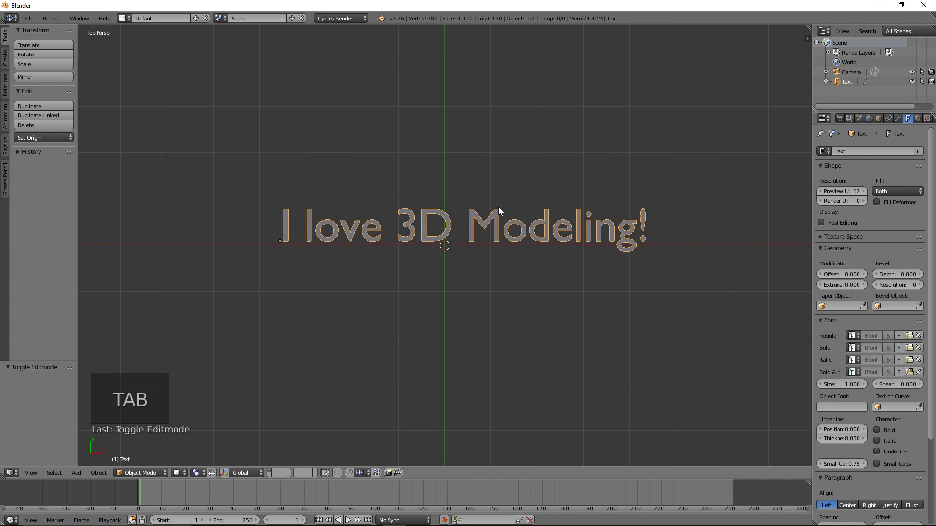
- Add a second line reading "New Line" below the existing text and return to Object Mode
key(Tab)
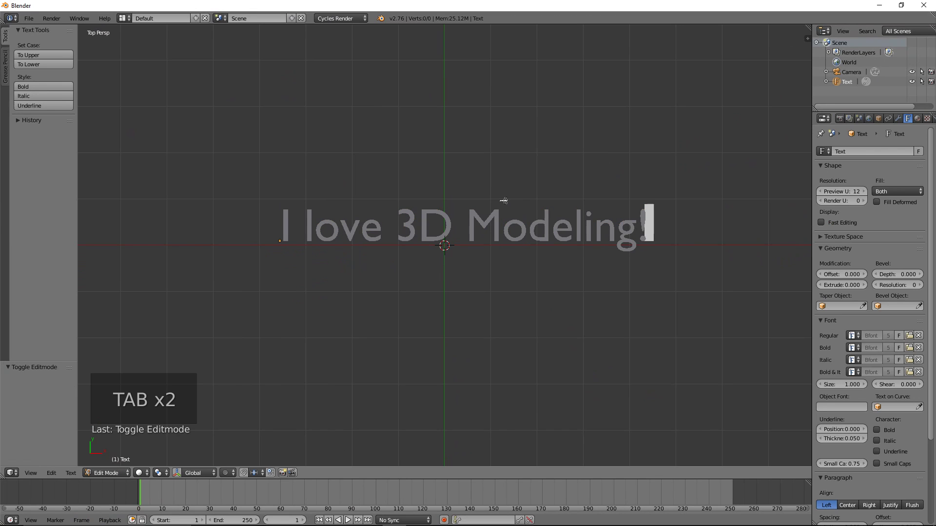
key(Return)
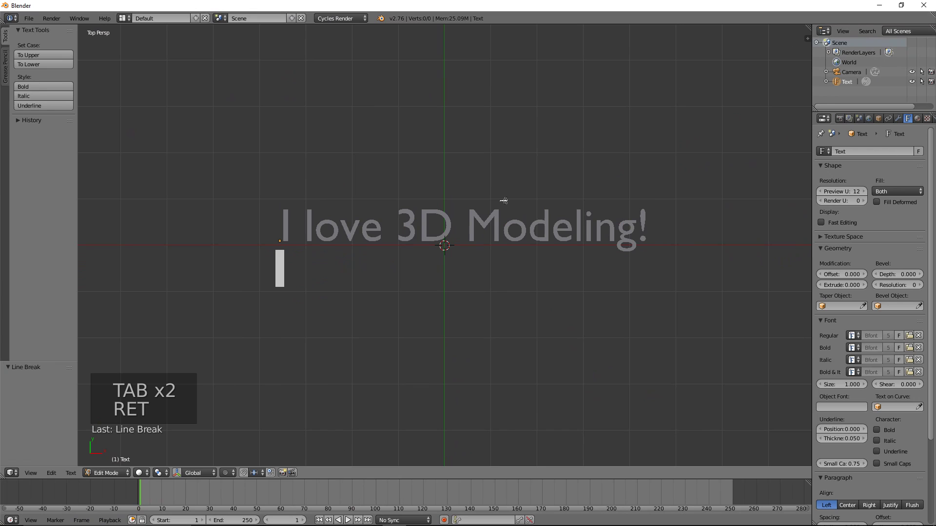
text(New Line)
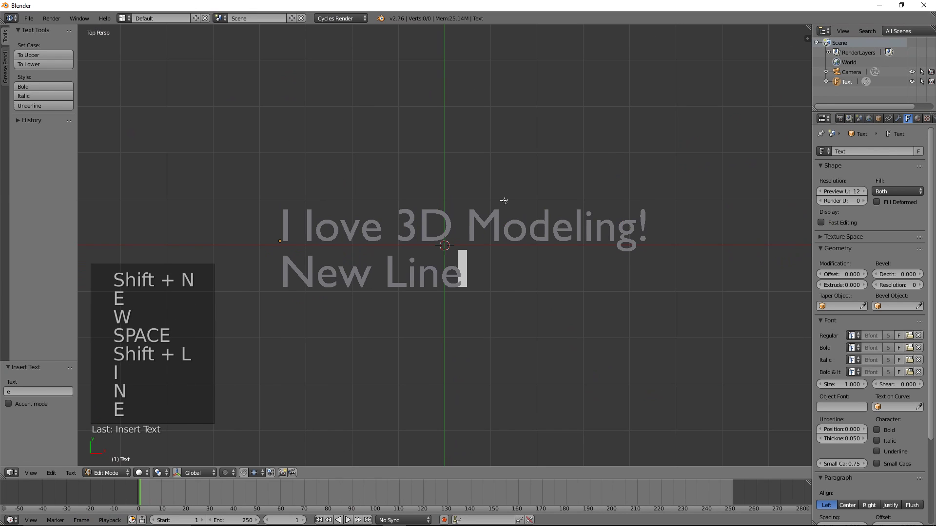
key(Tab)
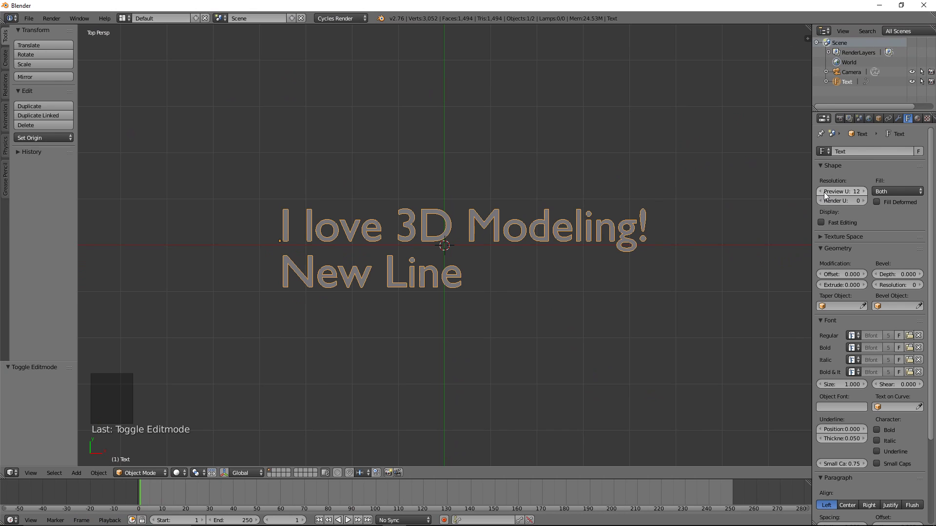
- Set the text object's preview resolution to 50 and its render resolution to 46
scroll(613, 239, up, 8)
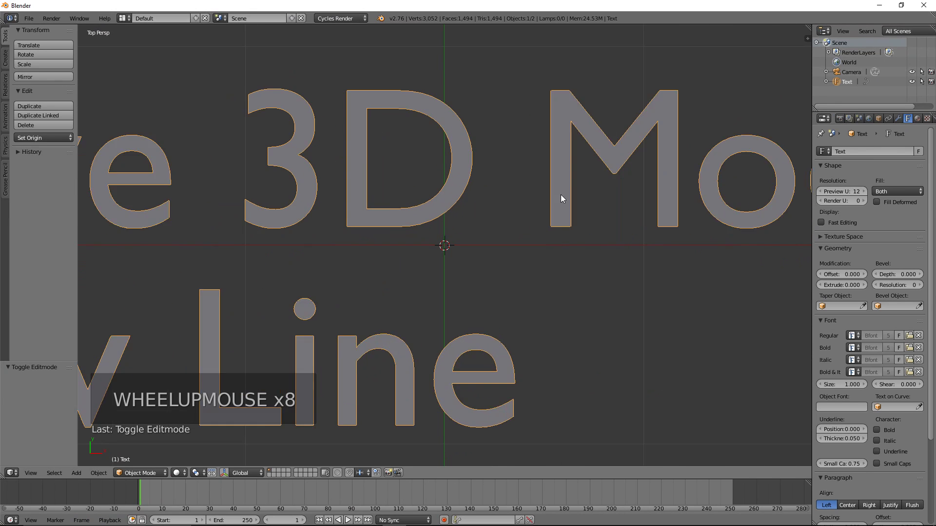
scroll(561, 198, up, 5)
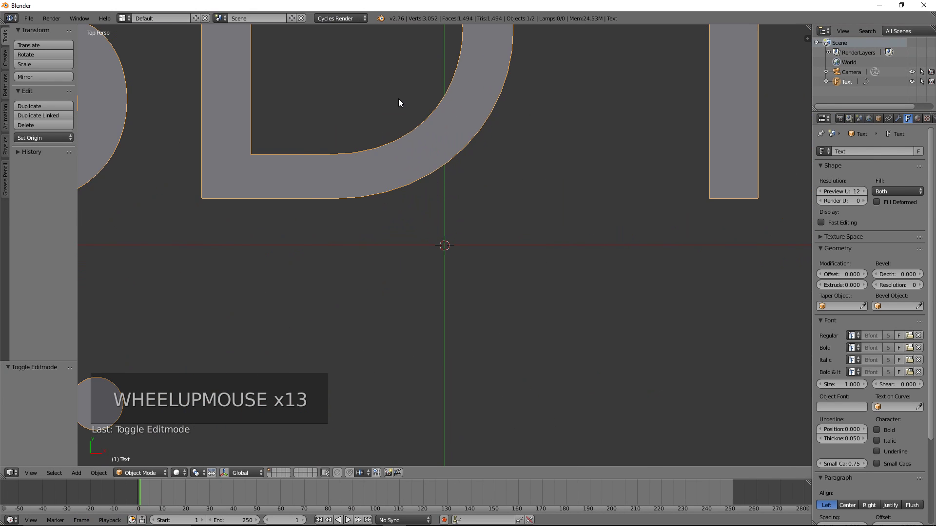
scroll(398, 101, up, 3)
mouse_move(458, 142)
middle_down()
mouse_move(461, 188)
mouse_move(462, 142)
middle_up()
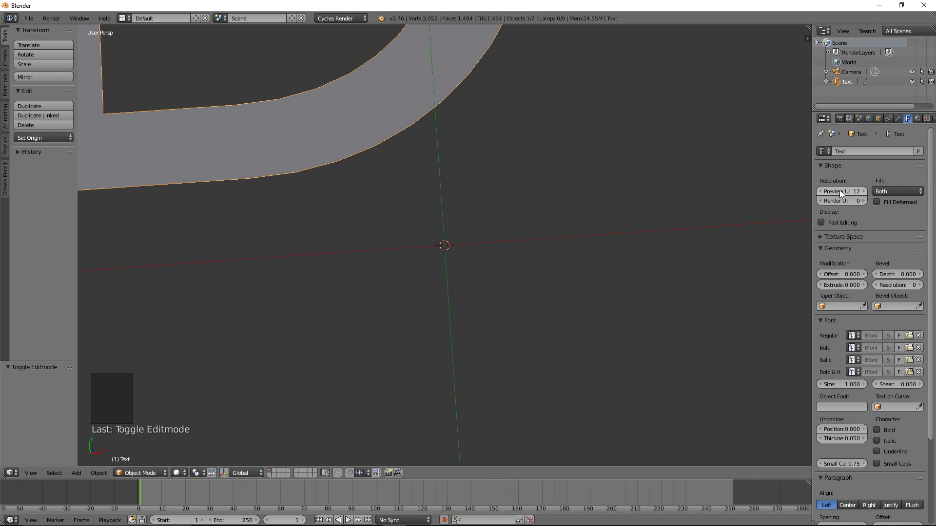
mouse_move(857, 191)
mouse_down()
mouse_move(885, 191)
mouse_move(863, 201)
mouse_up()
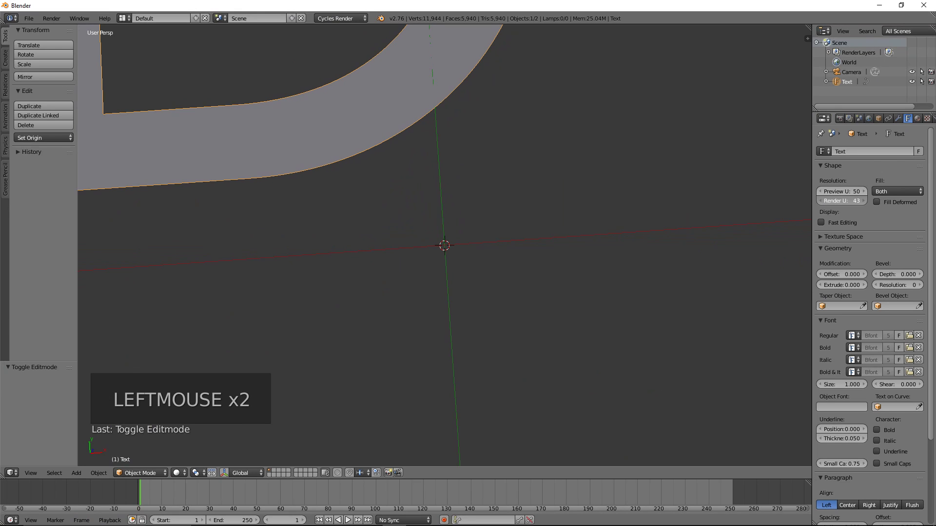
scroll(379, 138, down, 4)
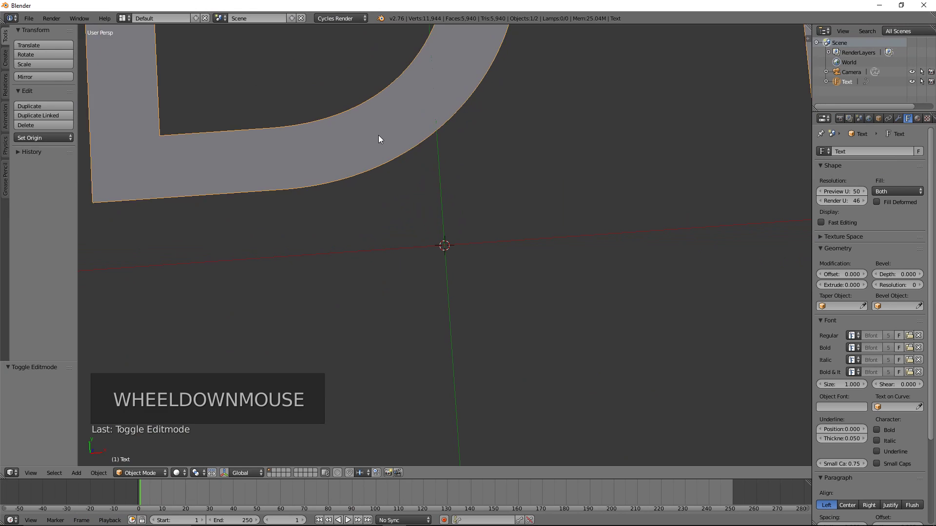
middle_click(464, 189)
middle_drag(464, 193, 395, 135)
scroll(448, 153, down, 9)
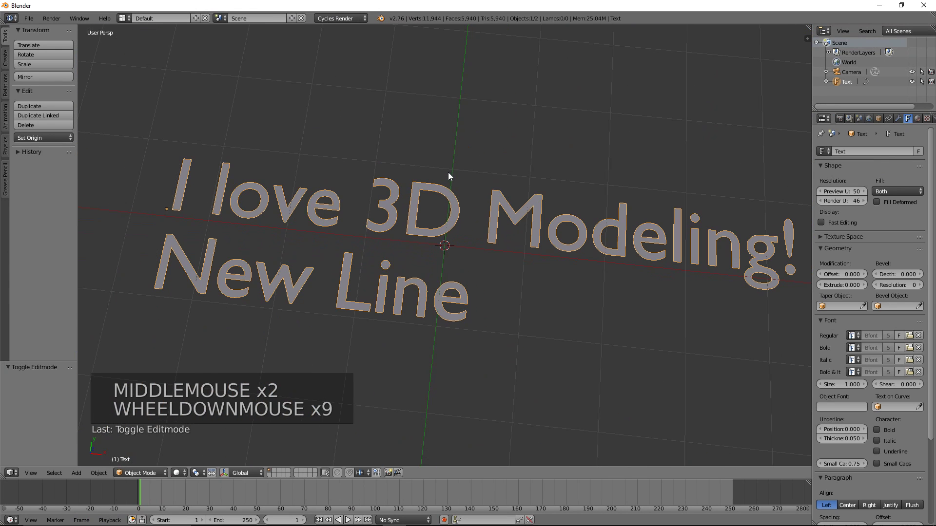
mouse_move(460, 188)
middle_down()
mouse_move(464, 202)
mouse_move(452, 203)
mouse_move(469, 205)
mouse_move(457, 188)
middle_up()
scroll(470, 205, down, 2)
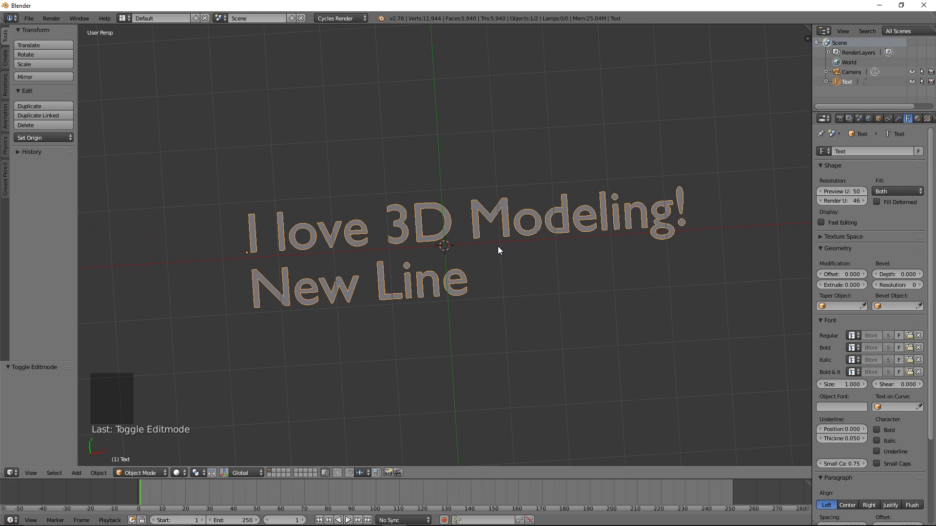
key(alt+c)
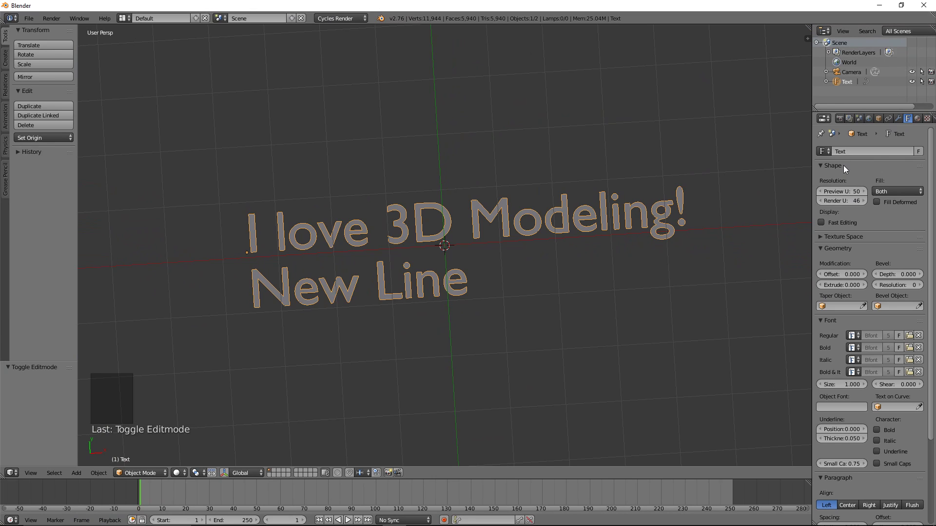
click(895, 193)
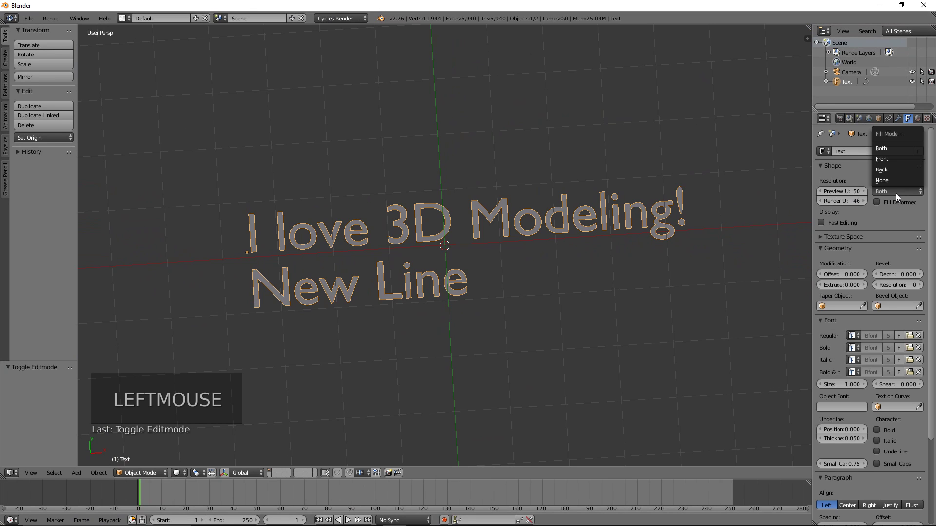
click(896, 193)
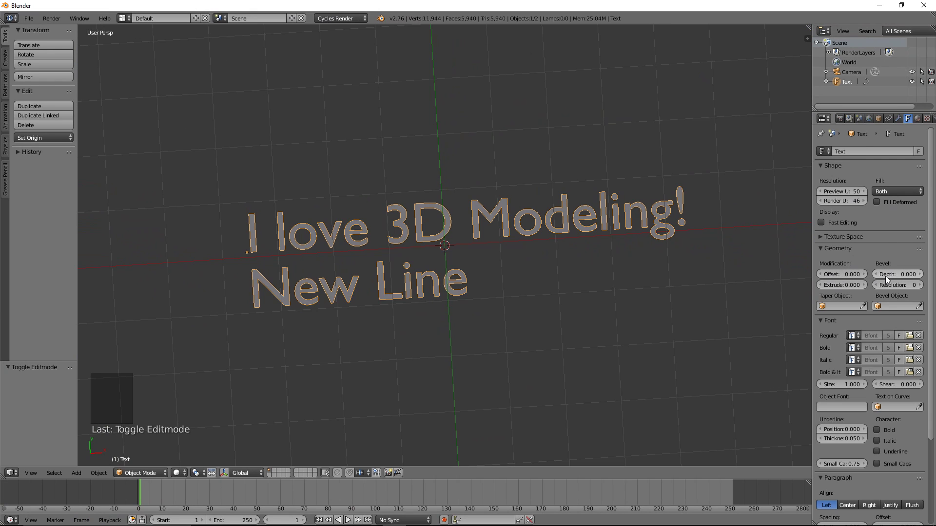
- Give the text a bevel with a depth of 0.062 and a resolution of 14
drag(885, 276, 907, 276)
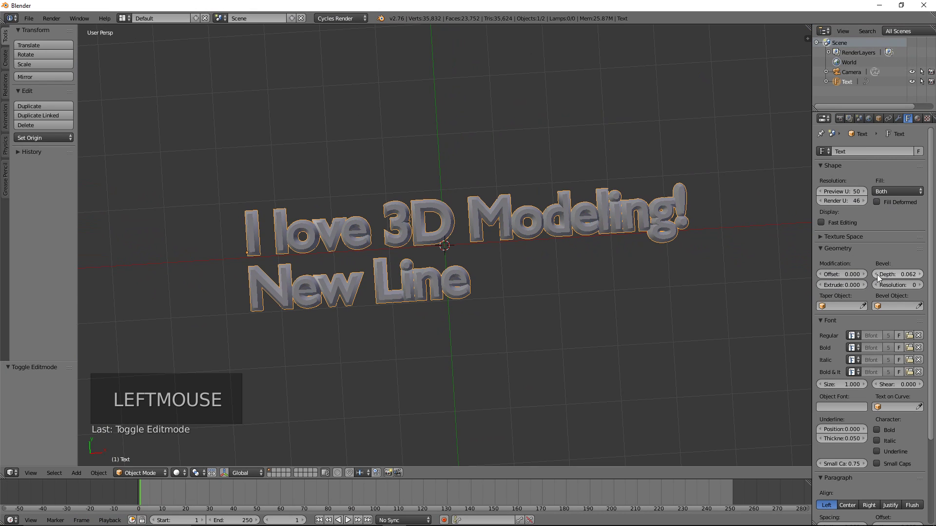
middle_drag(598, 271, 505, 203)
scroll(434, 259, up, 4)
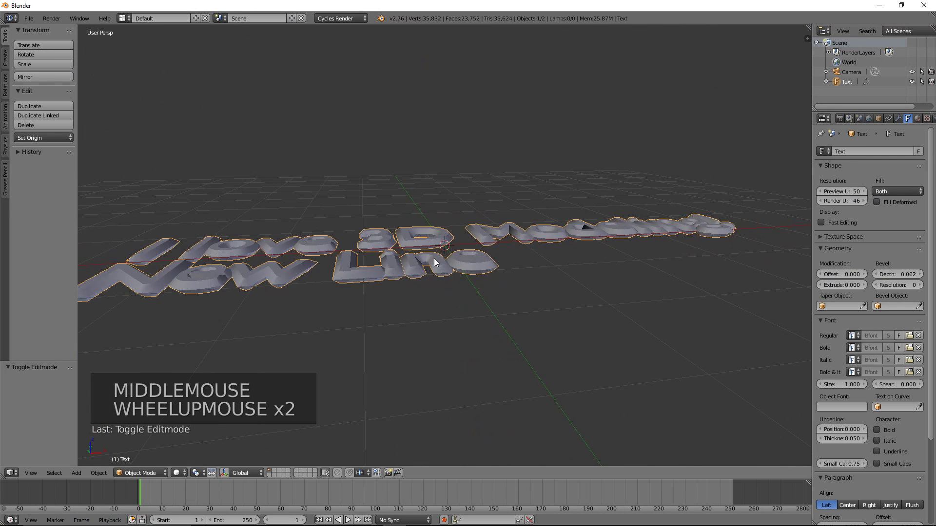
mouse_move(479, 275)
middle_down()
mouse_move(496, 257)
mouse_move(427, 288)
mouse_move(472, 307)
mouse_move(483, 276)
mouse_move(363, 270)
mouse_move(403, 267)
mouse_move(480, 290)
middle_up()
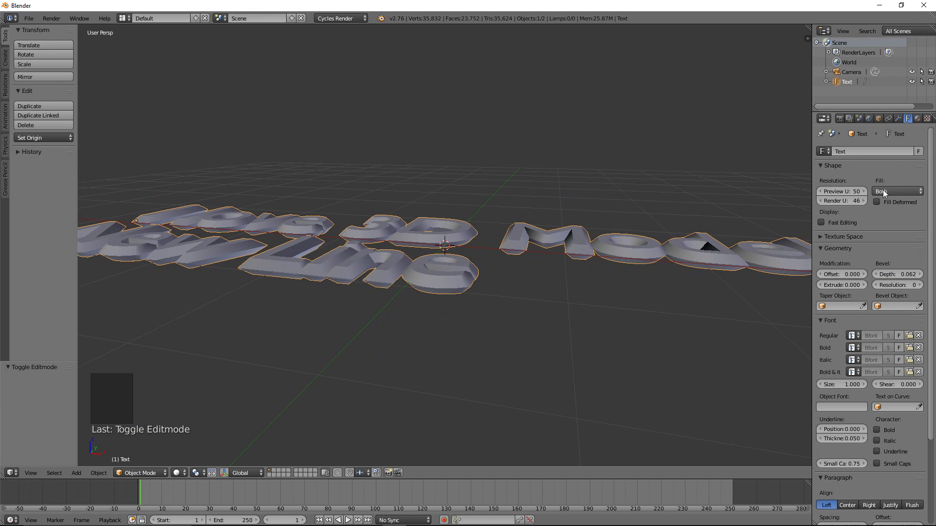
drag(895, 285, 924, 286)
middle_drag(511, 278, 470, 283)
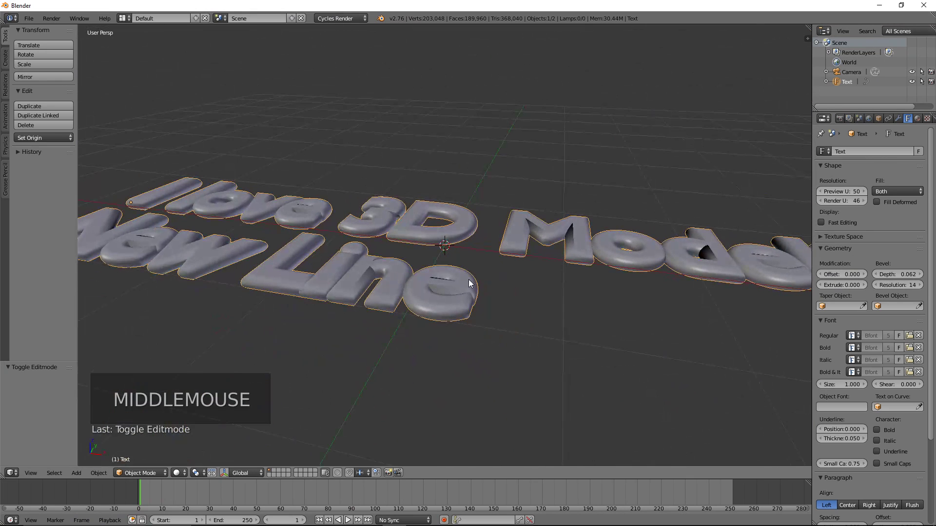
- Extrude the text by 0.205 and set its fill mode to Front
drag(832, 284, 908, 285)
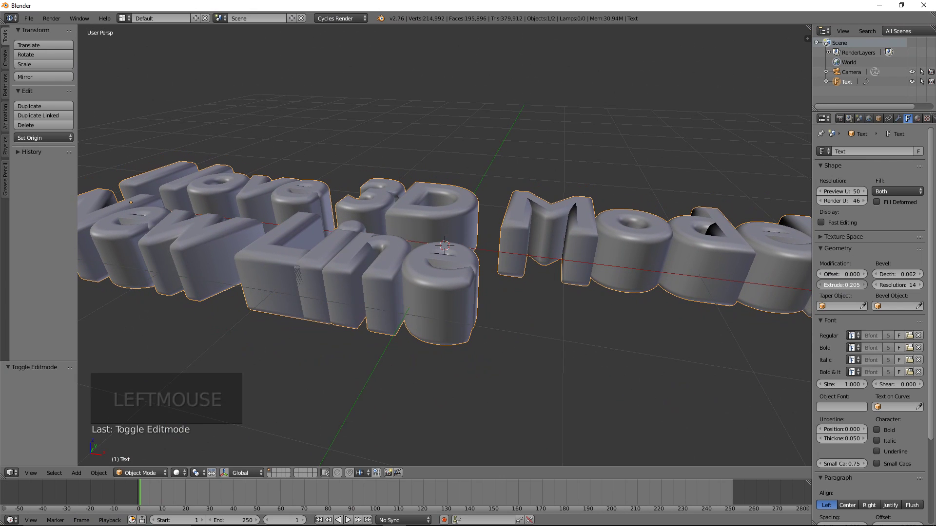
click(841, 287)
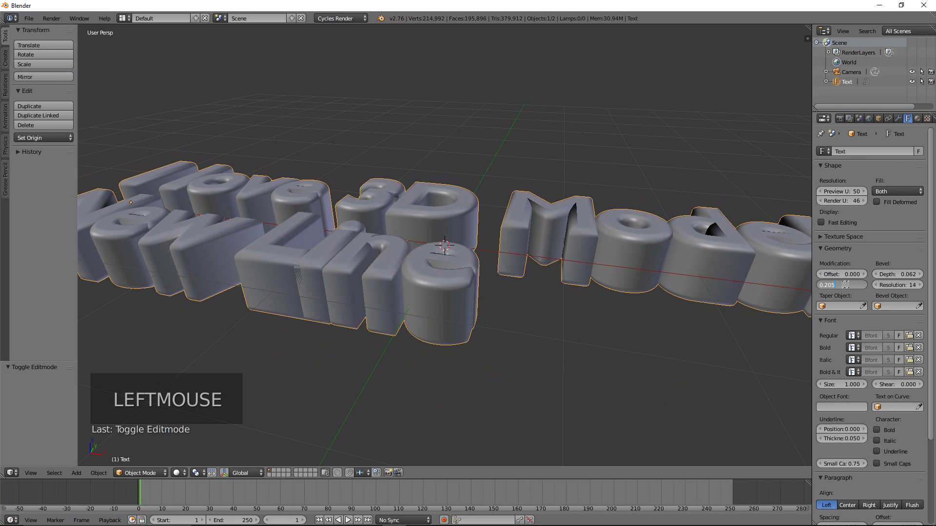
click(893, 192)
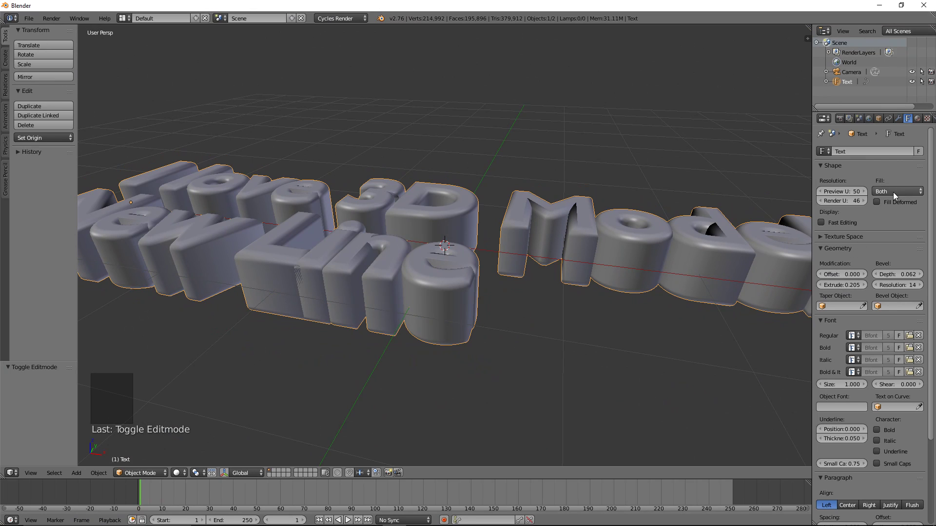
click(893, 192)
click(885, 161)
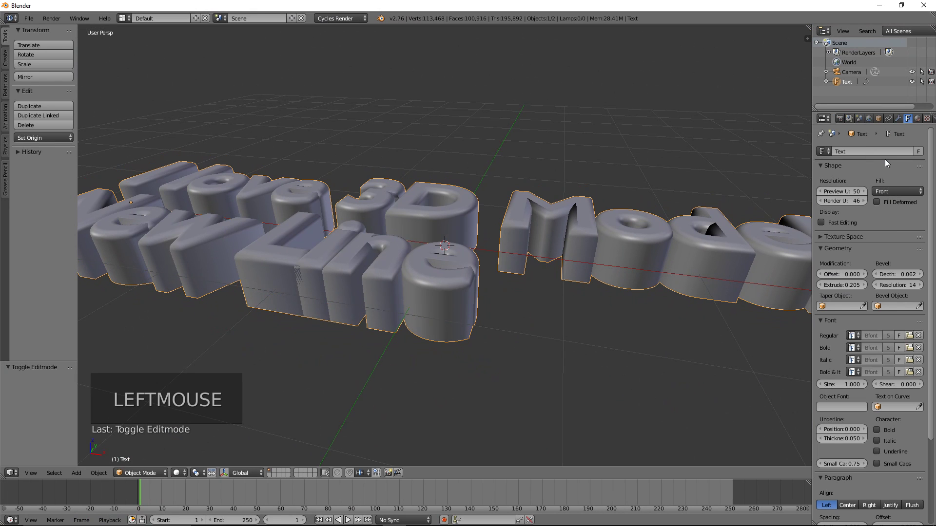
- Return the text's extrusion to 0.000 and try the Back fill mode
drag(850, 285, 814, 285)
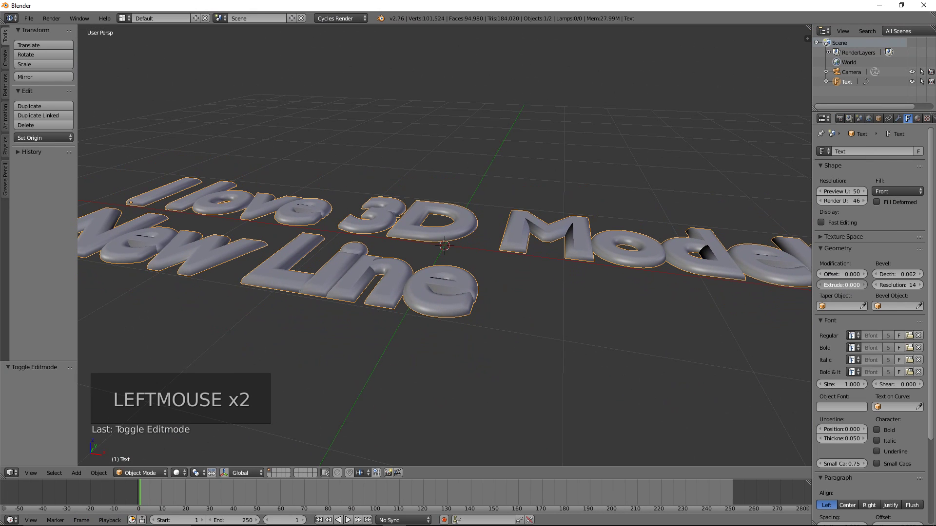
middle_drag(458, 312, 474, 338)
middle_drag(555, 303, 560, 326)
click(895, 191)
click(883, 169)
- Set the text's fill mode to Both and its extrusion to 0.043
click(884, 192)
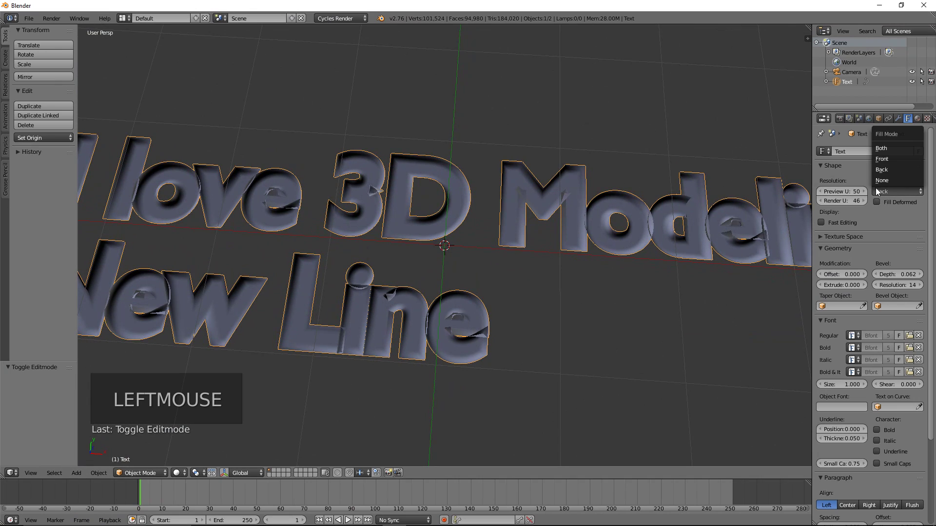
click(886, 151)
middle_drag(548, 288, 576, 272)
mouse_move(842, 285)
mouse_down()
mouse_move(852, 284)
mouse_move(841, 285)
mouse_up()
middle_drag(526, 294, 507, 302)
scroll(507, 302, down, 3)
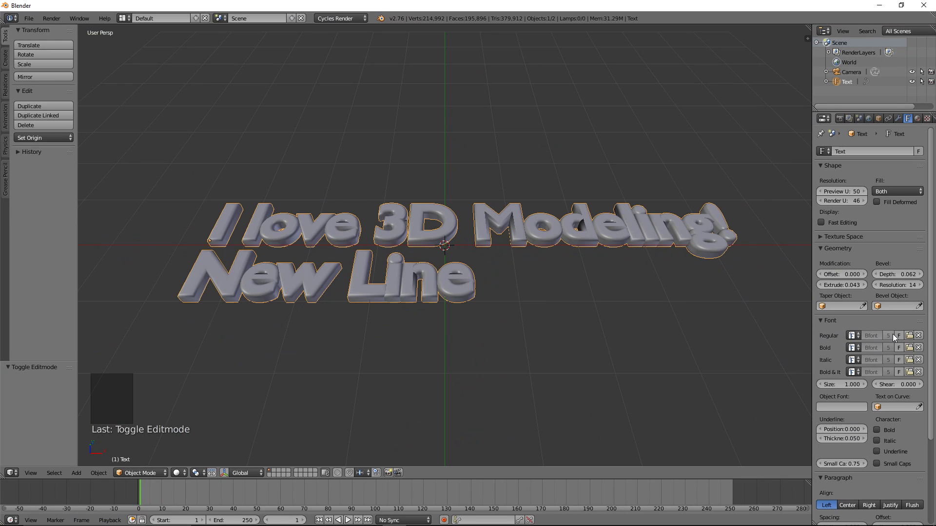
click(858, 336)
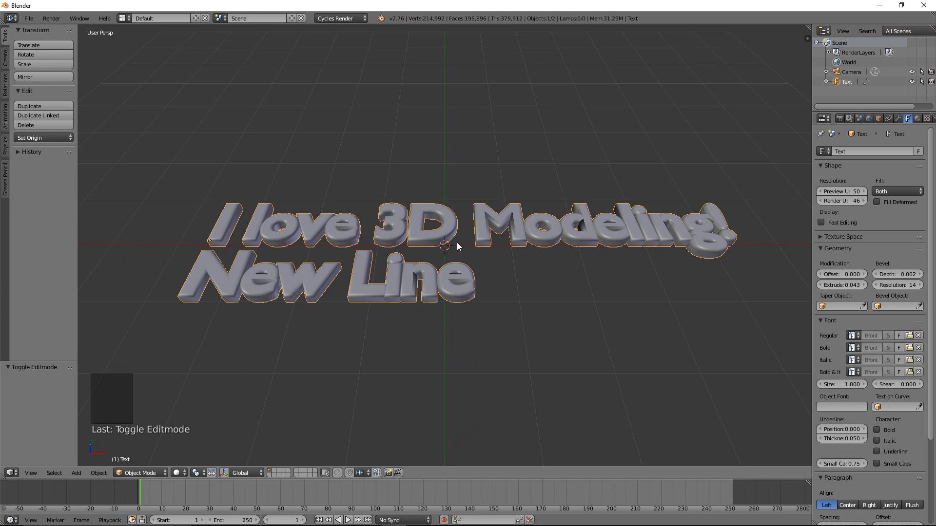
- Delete the second line "New Line" from the text object and return to Object Mode
key(Tab)
key(BackSpace)
key(BackSpace)
key(BackSpace)
key(BackSpace)
key(BackSpace)
key(BackSpace)
key(BackSpace)
key(BackSpace)
key(BackSpace)
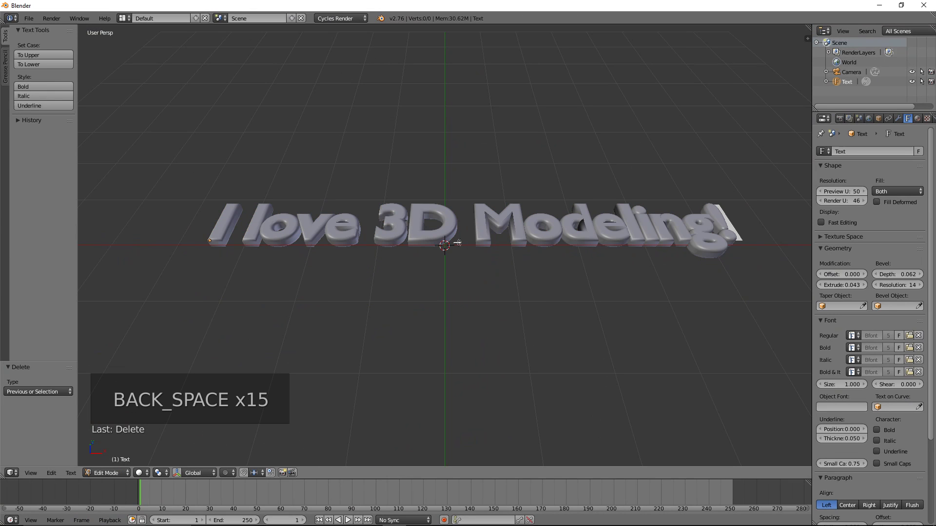
key(Tab)
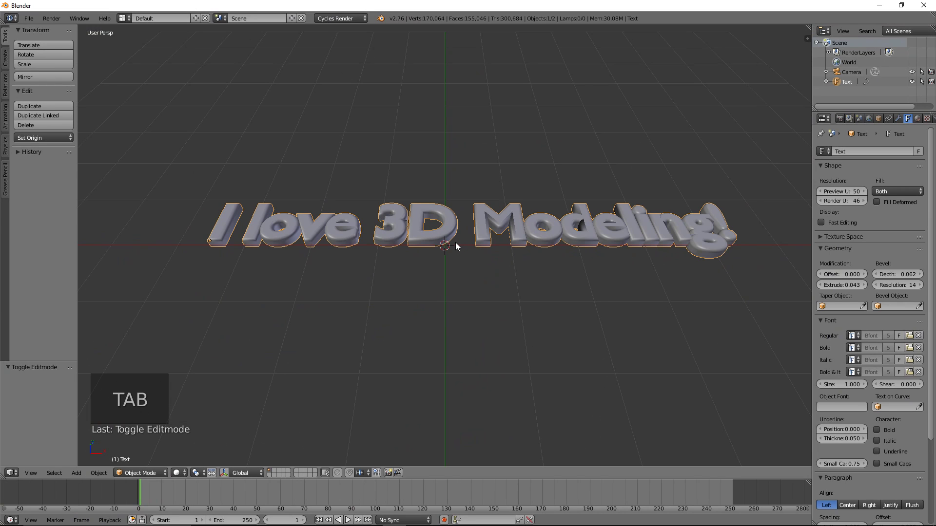
- Add a Bezier circle at the 3D cursor and scale it up by about 2.911
key(shift+a)
mouse_move(444, 215)
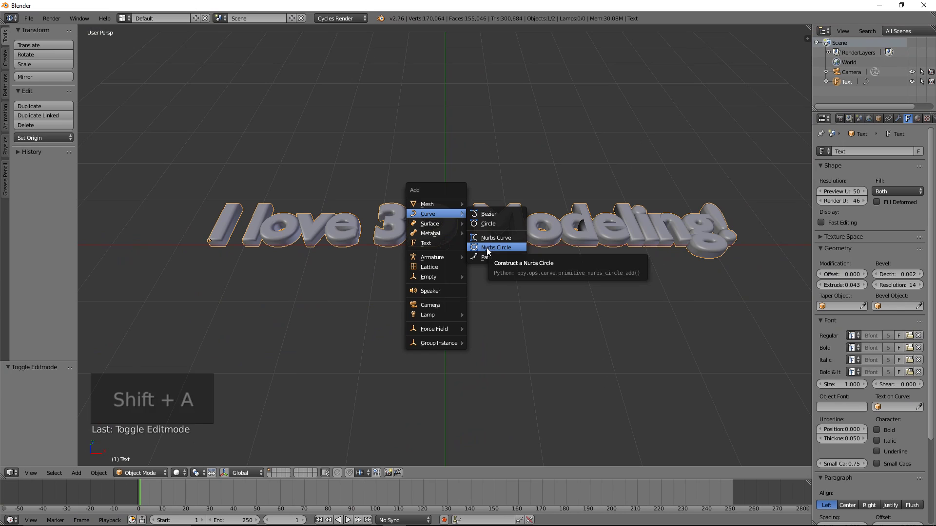
click(489, 224)
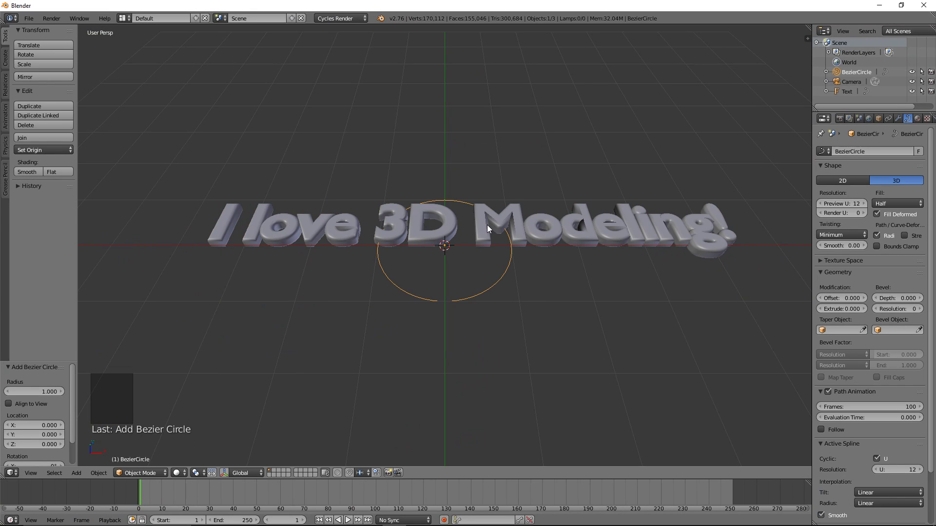
key(x)
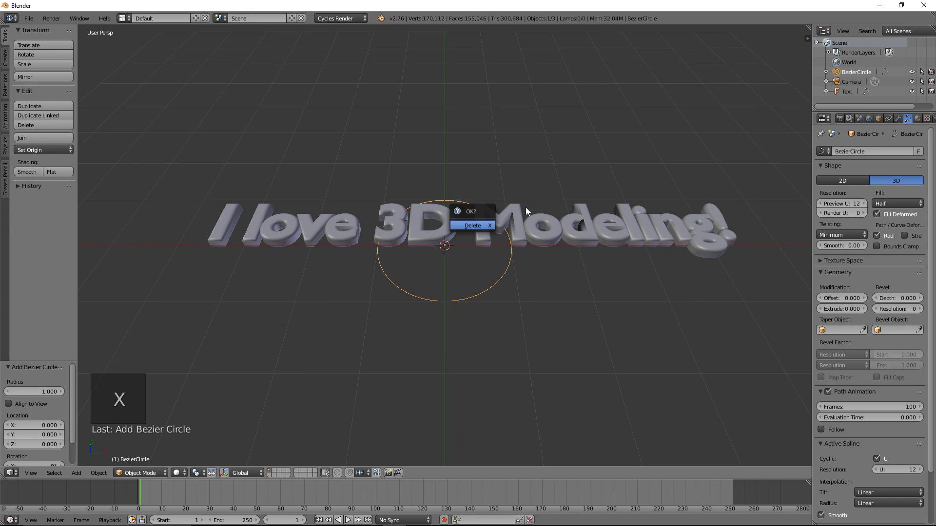
key(s)
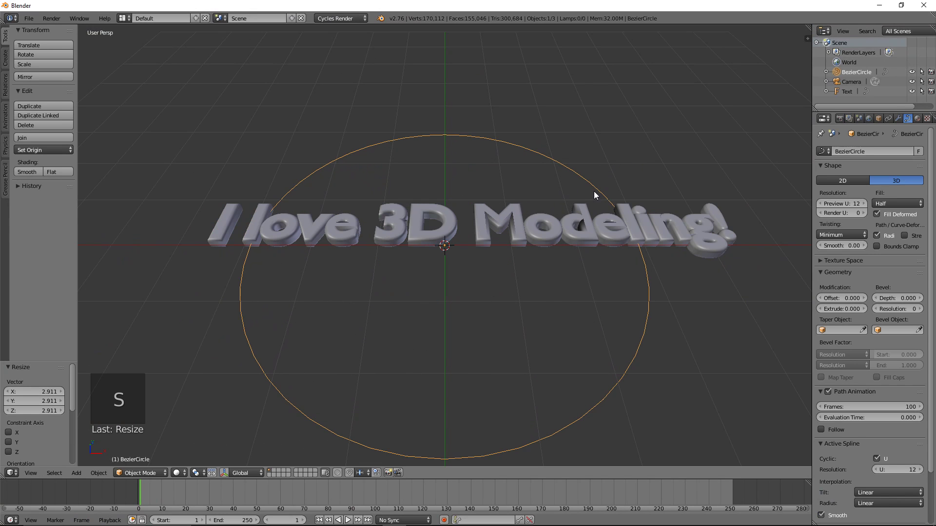
- Select the text object and make it follow BezierCircle as its Text on Curve object
right_click(587, 224)
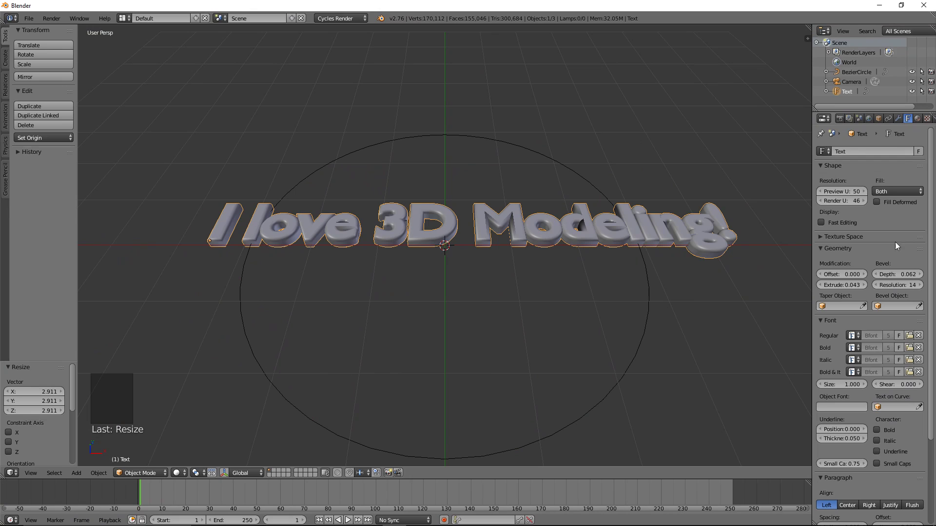
click(887, 405)
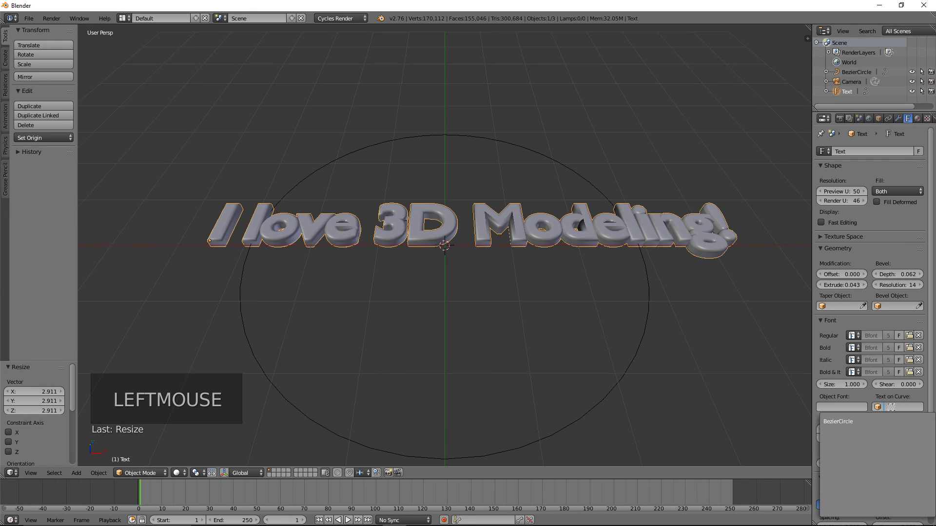
click(843, 422)
scroll(506, 338, down, 3)
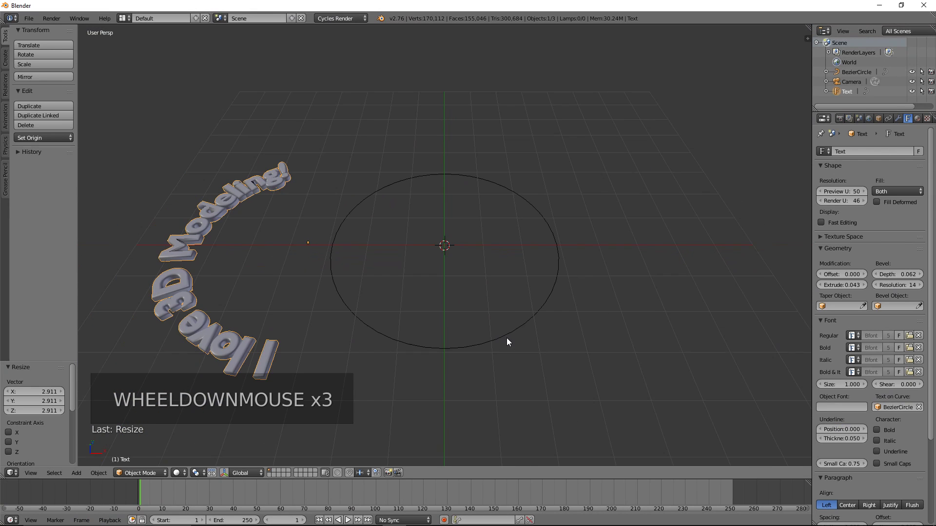
scroll(507, 342, down, 1)
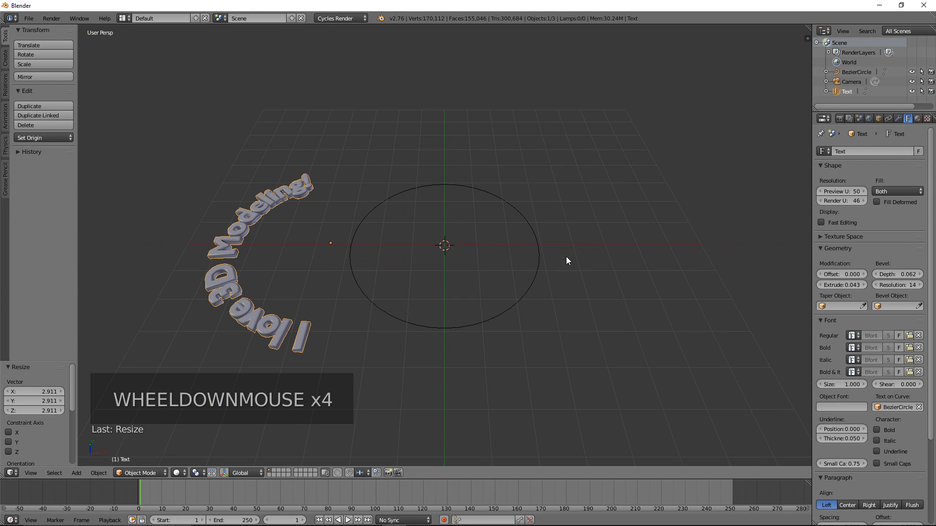
- Move the curved text onto the circle by about 3.235 in X, -0.003 in Y and -0.272 in Z
middle_drag(563, 259, 455, 293)
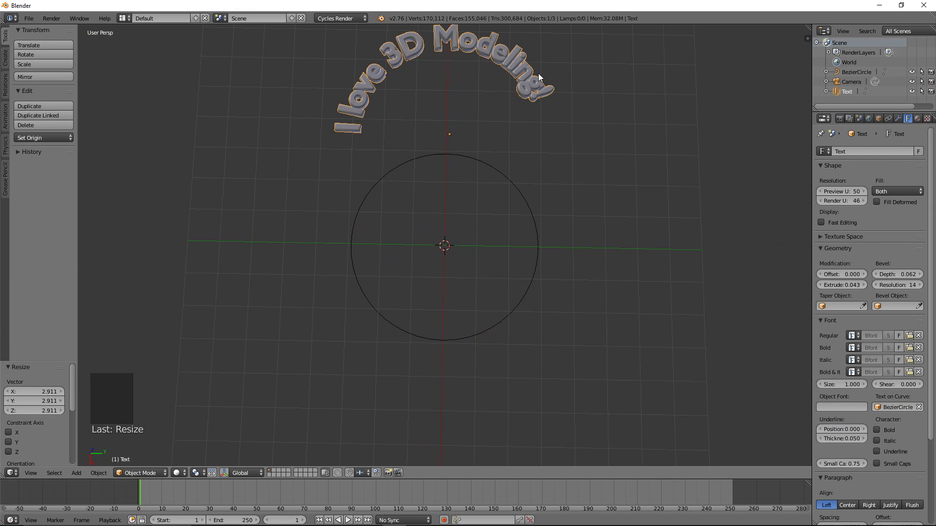
key(g)
key(g)
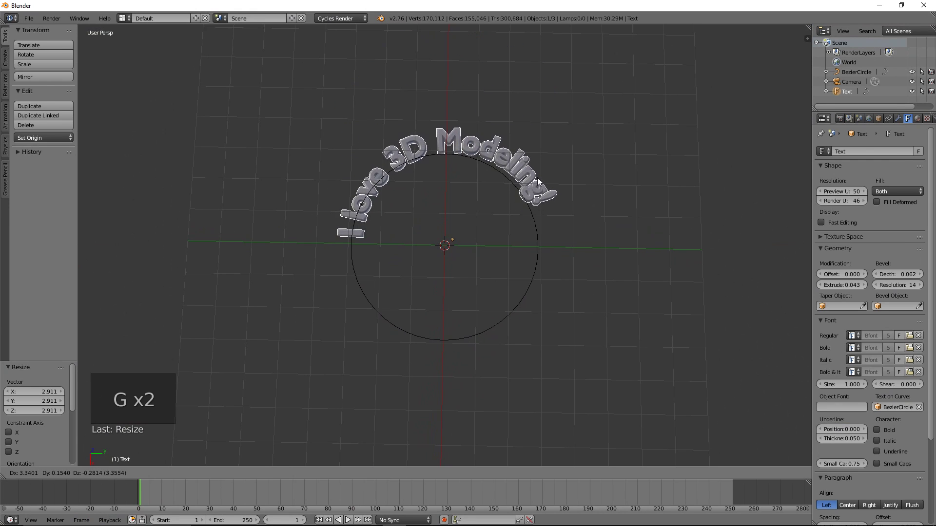
click(541, 165)
- Rotate the curved text about the global Z axis by about -1529.382°
middle_drag(541, 166, 525, 215)
key(r)
key(z)
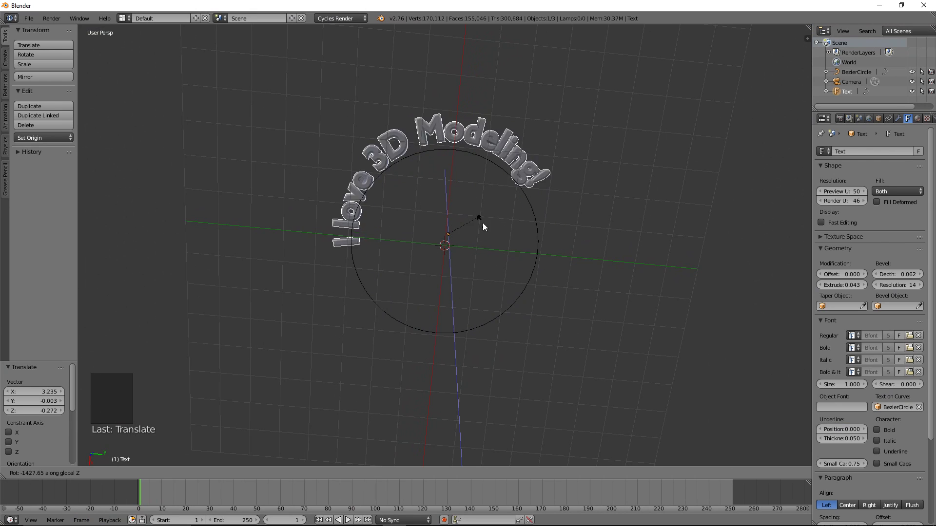
click(457, 260)
middle_drag(457, 259, 784, 237)
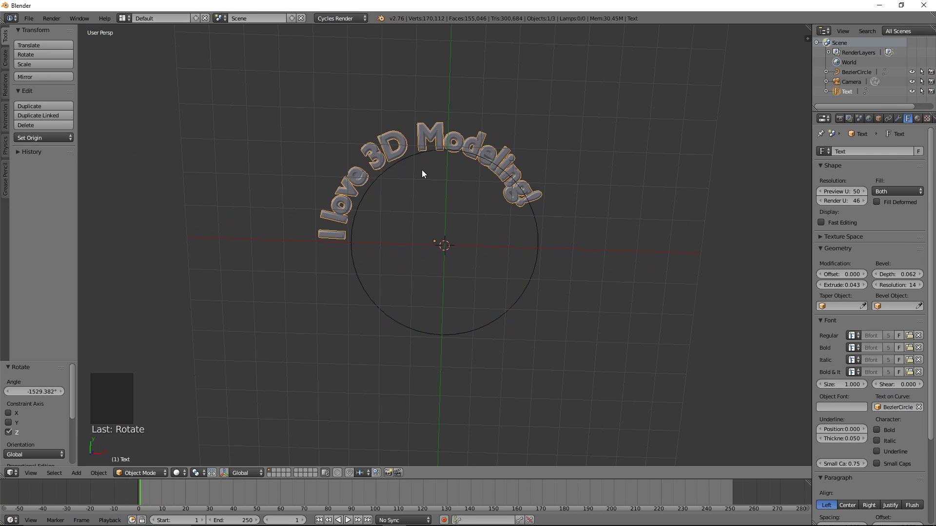
click(918, 119)
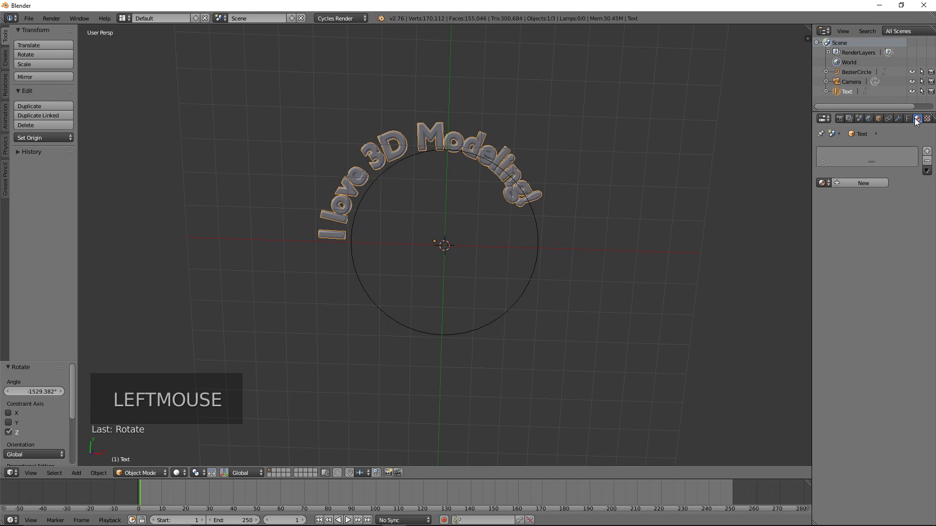
click(907, 119)
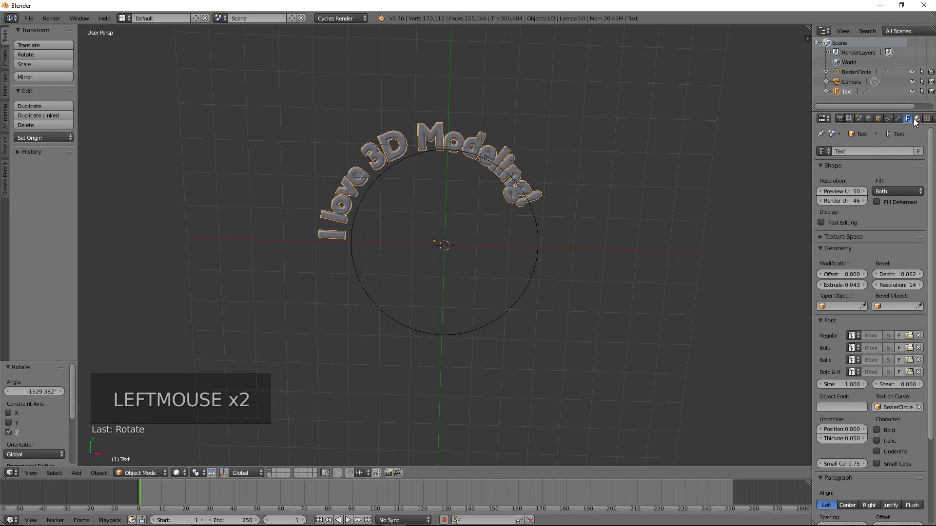
click(916, 119)
click(907, 119)
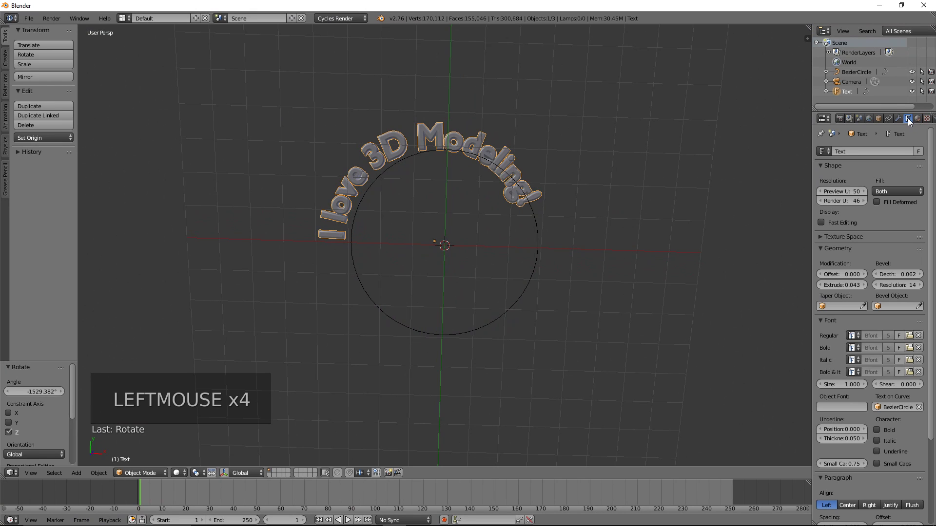